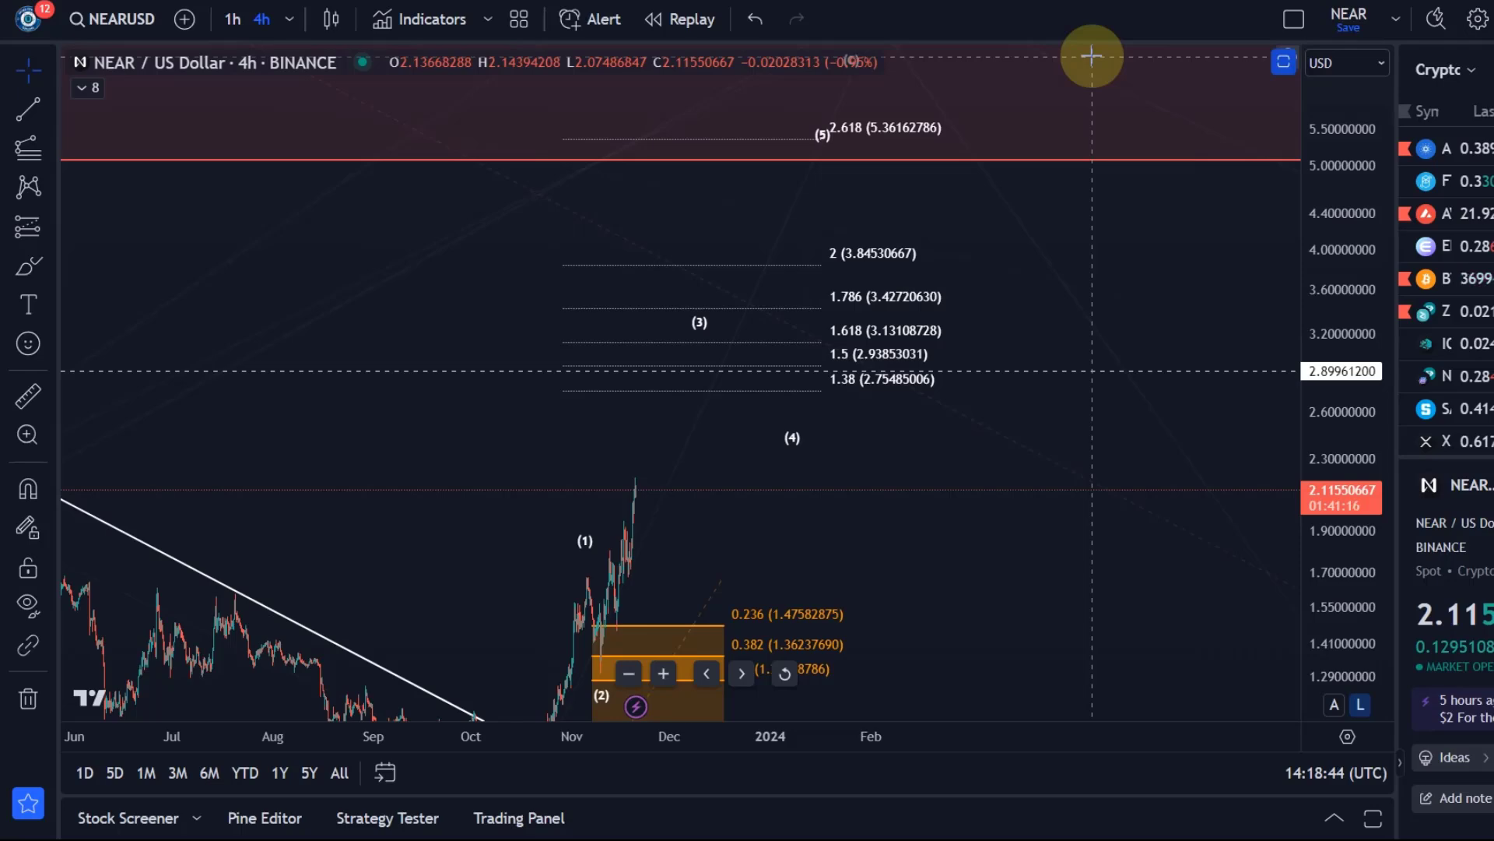
Reset the NEAR/USD 4h chart with Alt+R so all price data fits the window
{"action": "key", "text": "alt+r"}
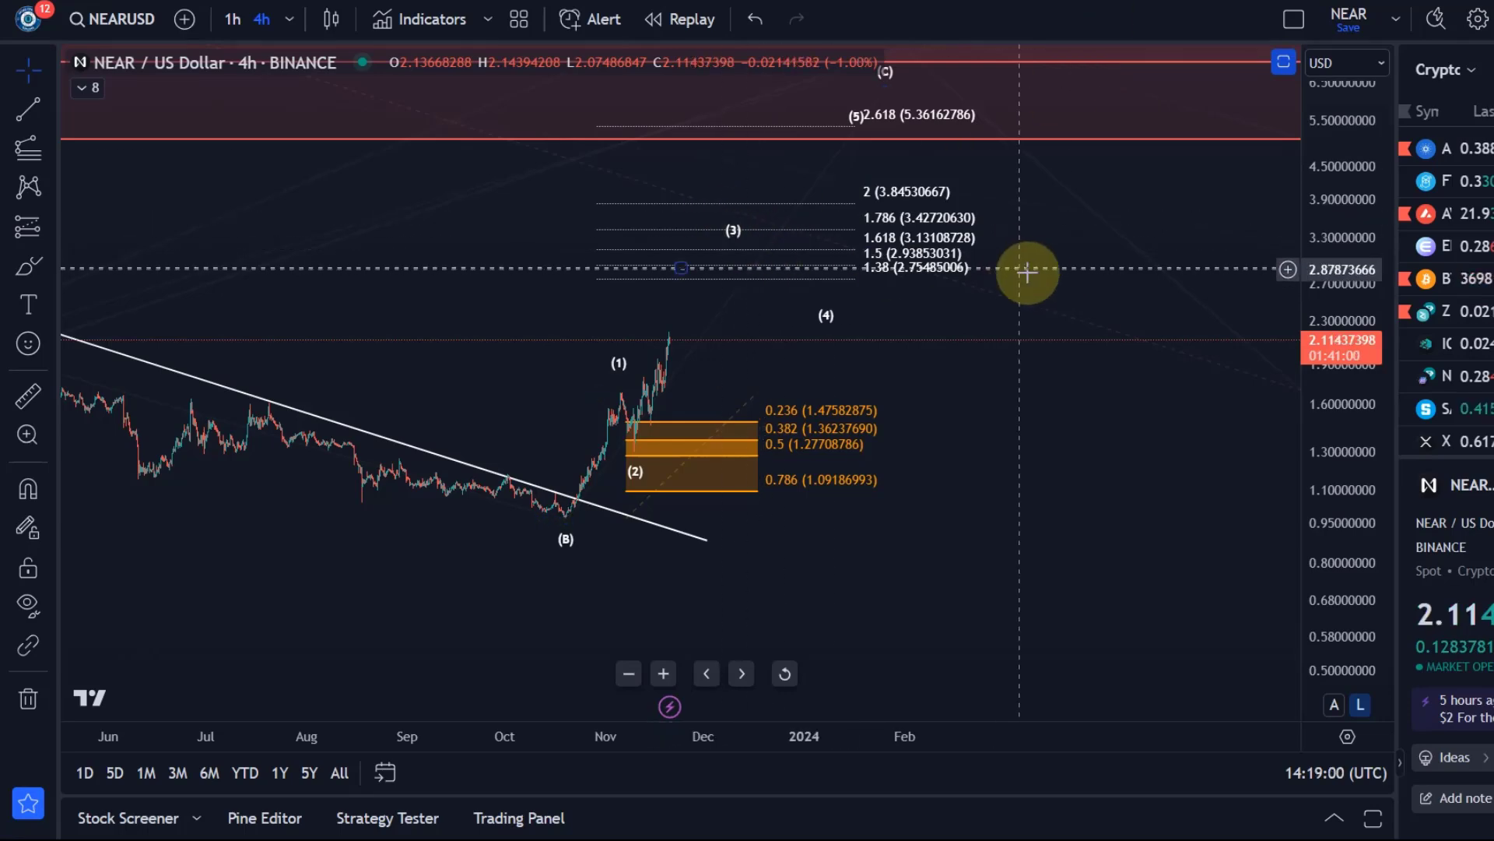
{"action": "left_click_drag", "start_coordinate": [1095, 173], "coordinate": [1051, 236]}
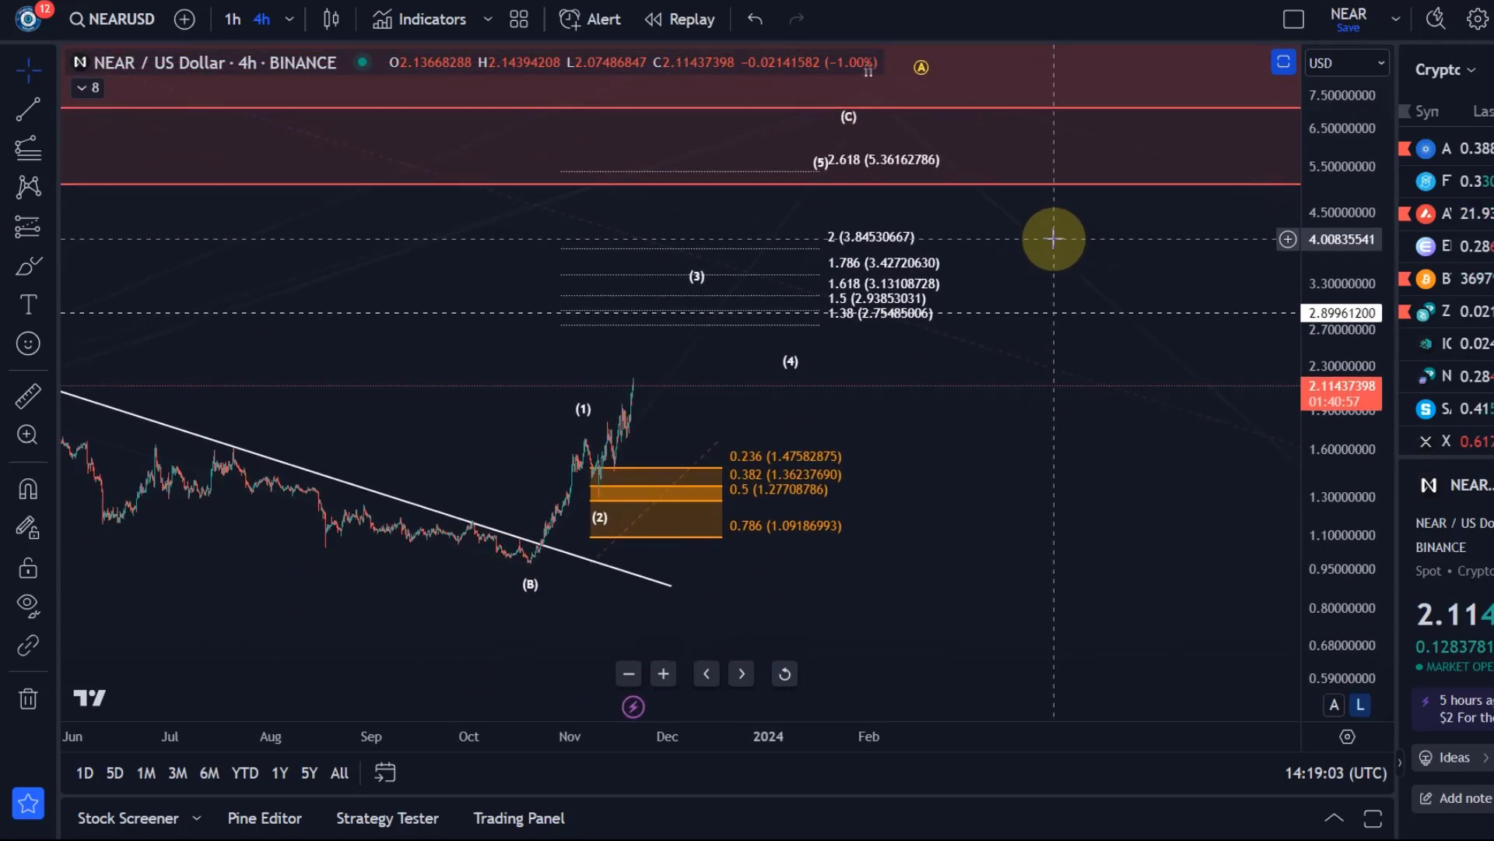
{"action": "left_click", "coordinate": [847, 117]}
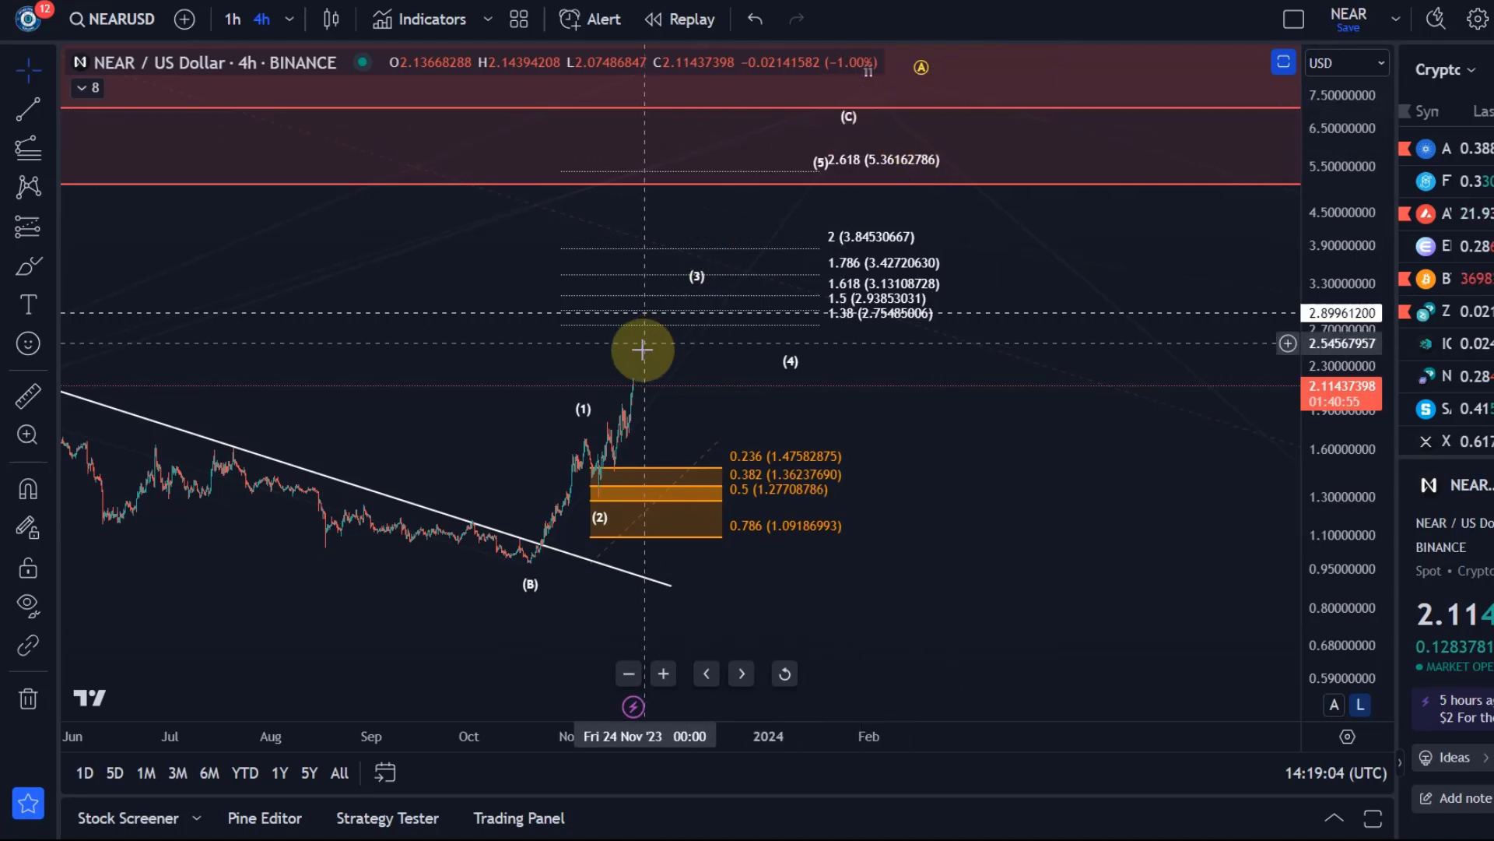
{"action": "left_click", "coordinate": [527, 574]}
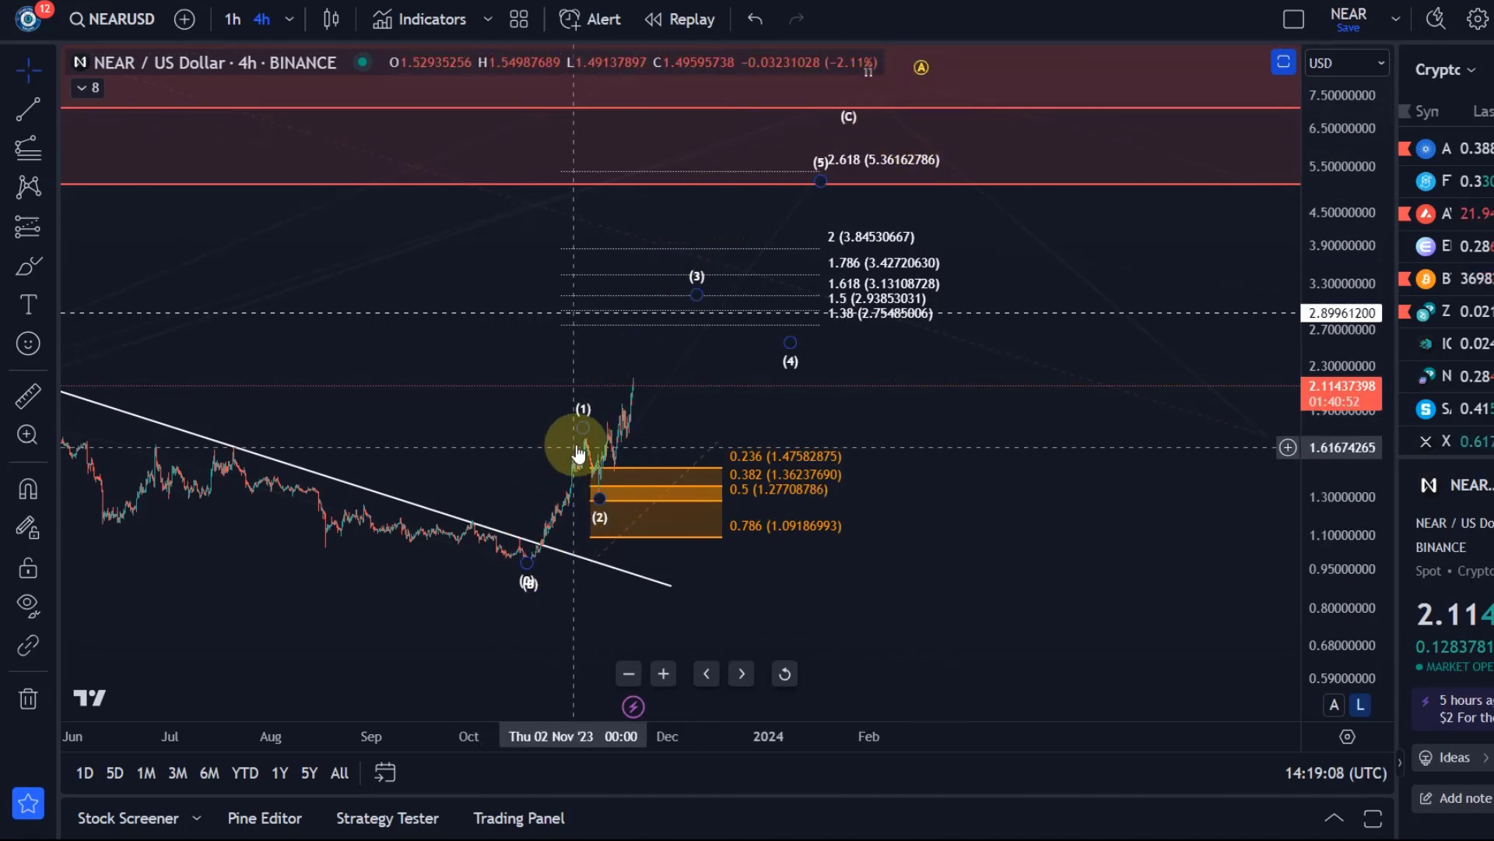
{"action": "left_click", "coordinate": [596, 489]}
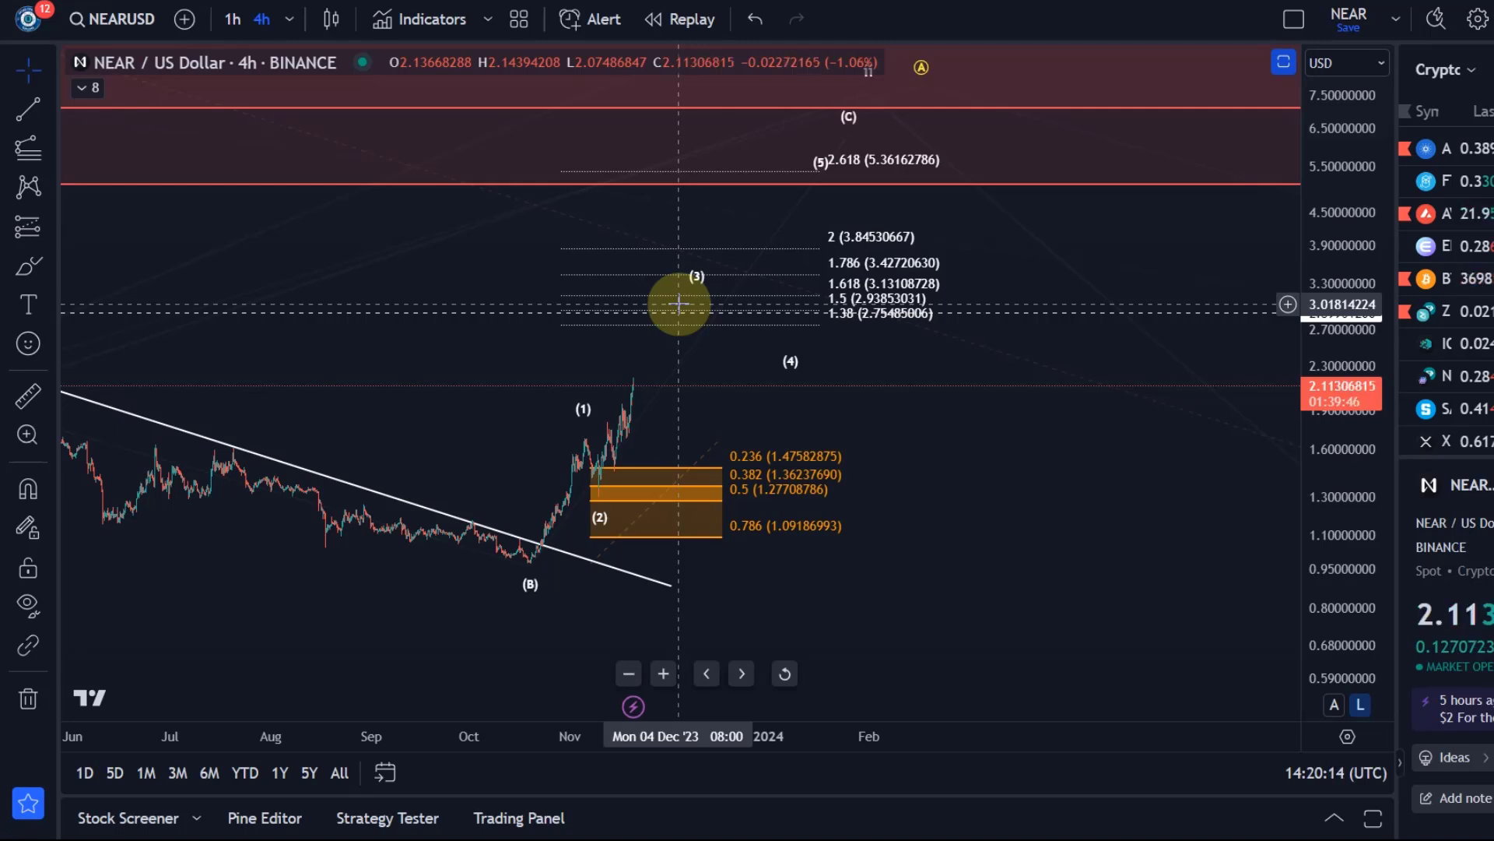
Zoom the time axis in on October–February to spread out the recent rally's wave labels
{"action": "scroll", "coordinate": [679, 303], "scroll_direction": "up", "scroll_amount": 5}
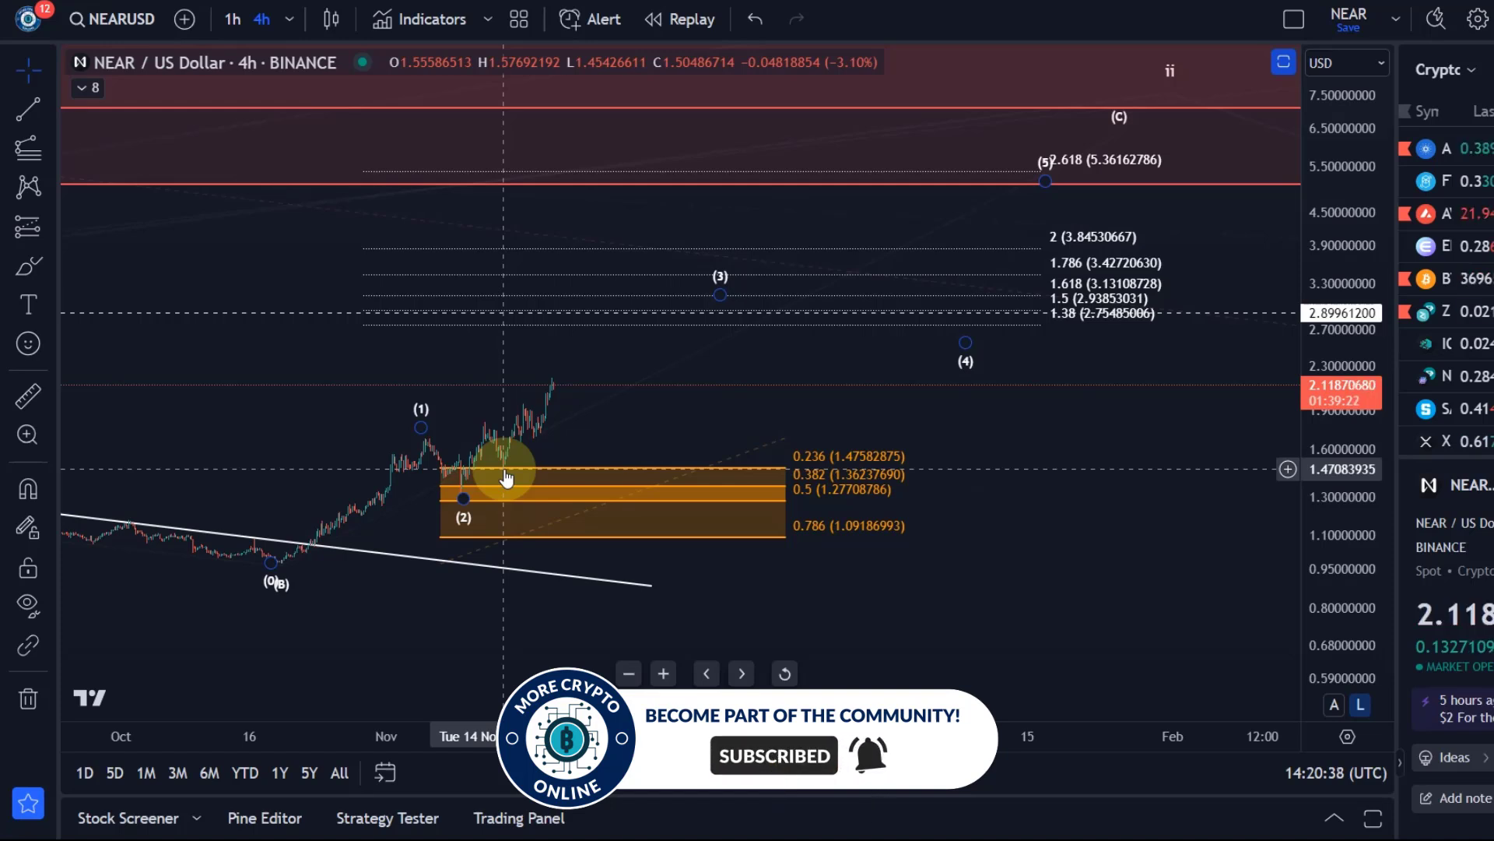
Inspect the orange Fibonacci zone and Elliott wave count, then zoom out to July–February
{"action": "left_click", "coordinate": [506, 477]}
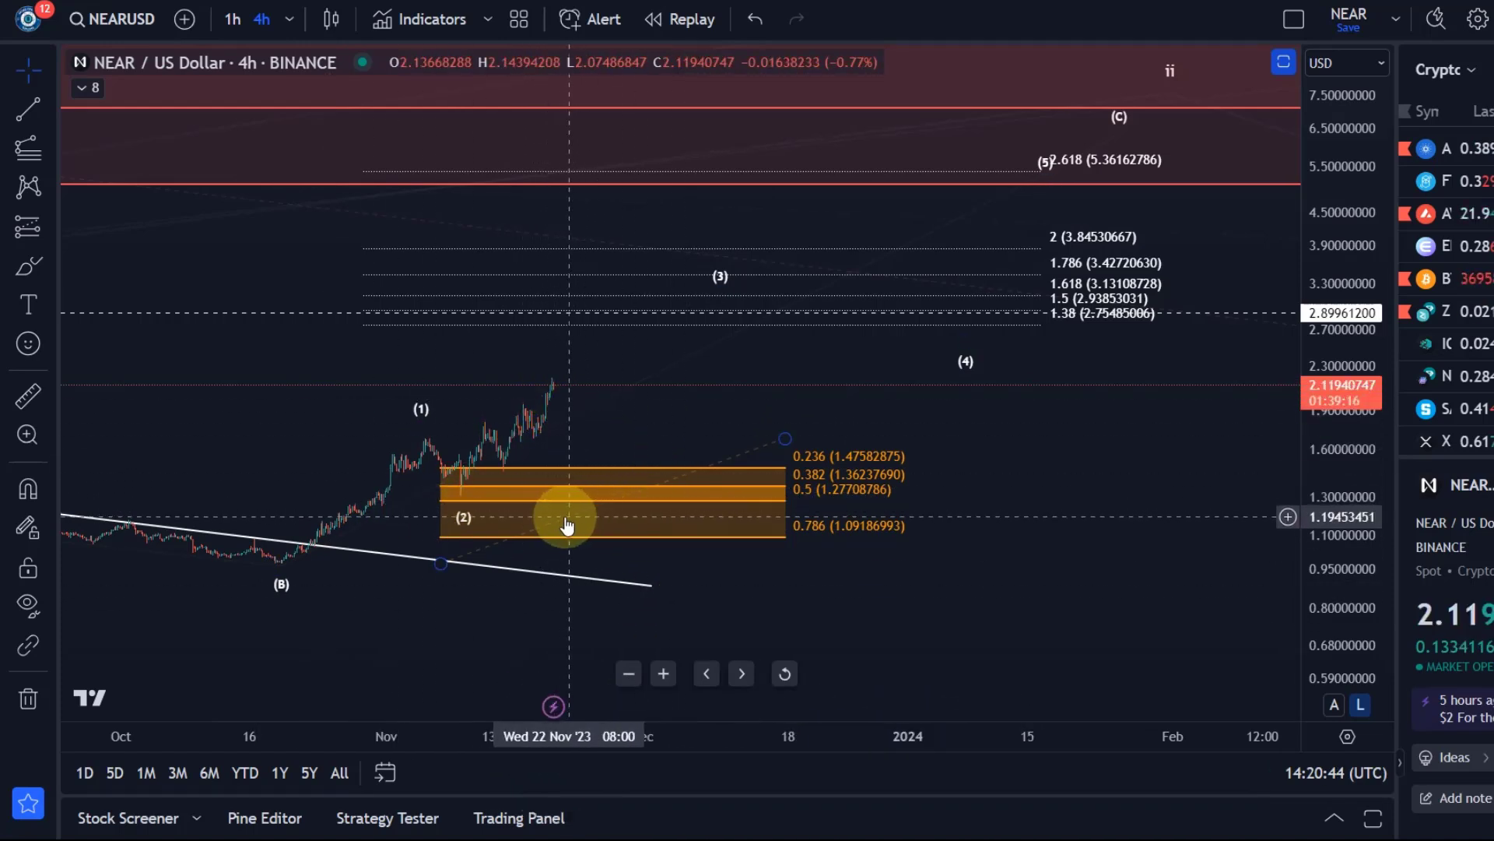
{"action": "left_click", "coordinate": [467, 506]}
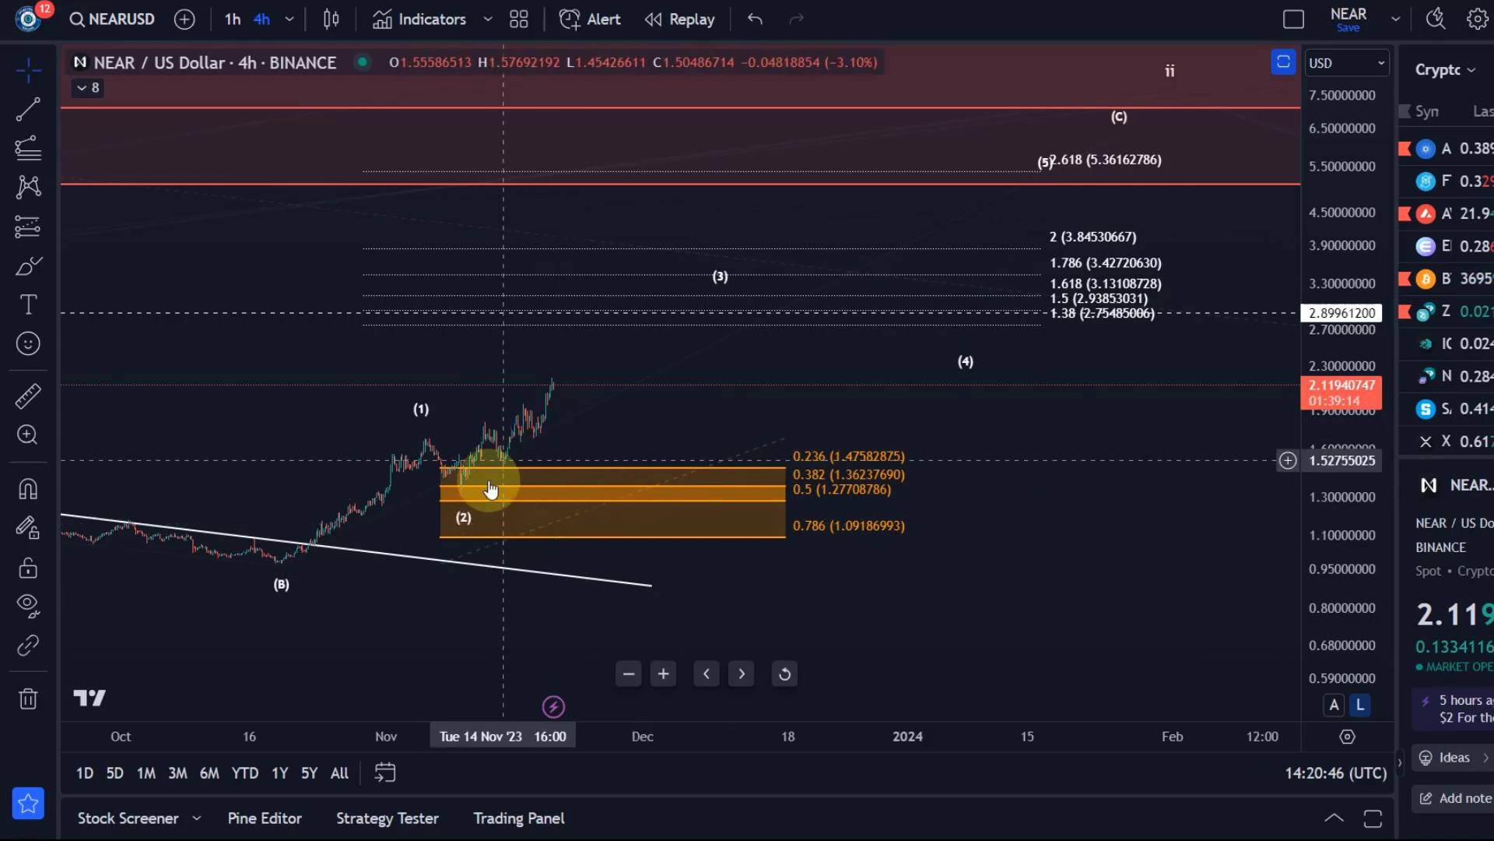
{"action": "left_click", "coordinate": [465, 503]}
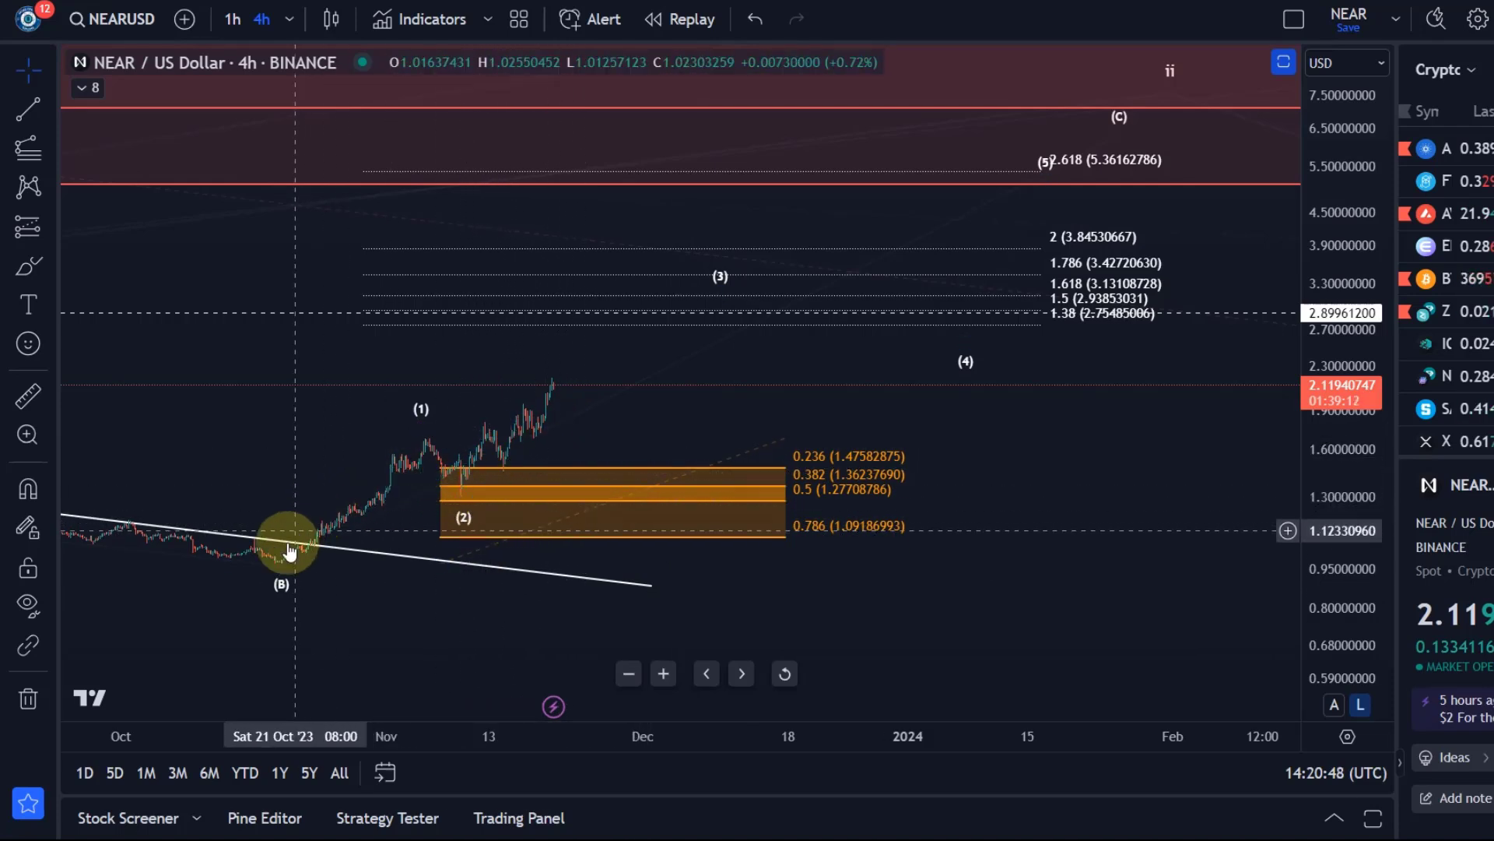
{"action": "left_click", "coordinate": [364, 471]}
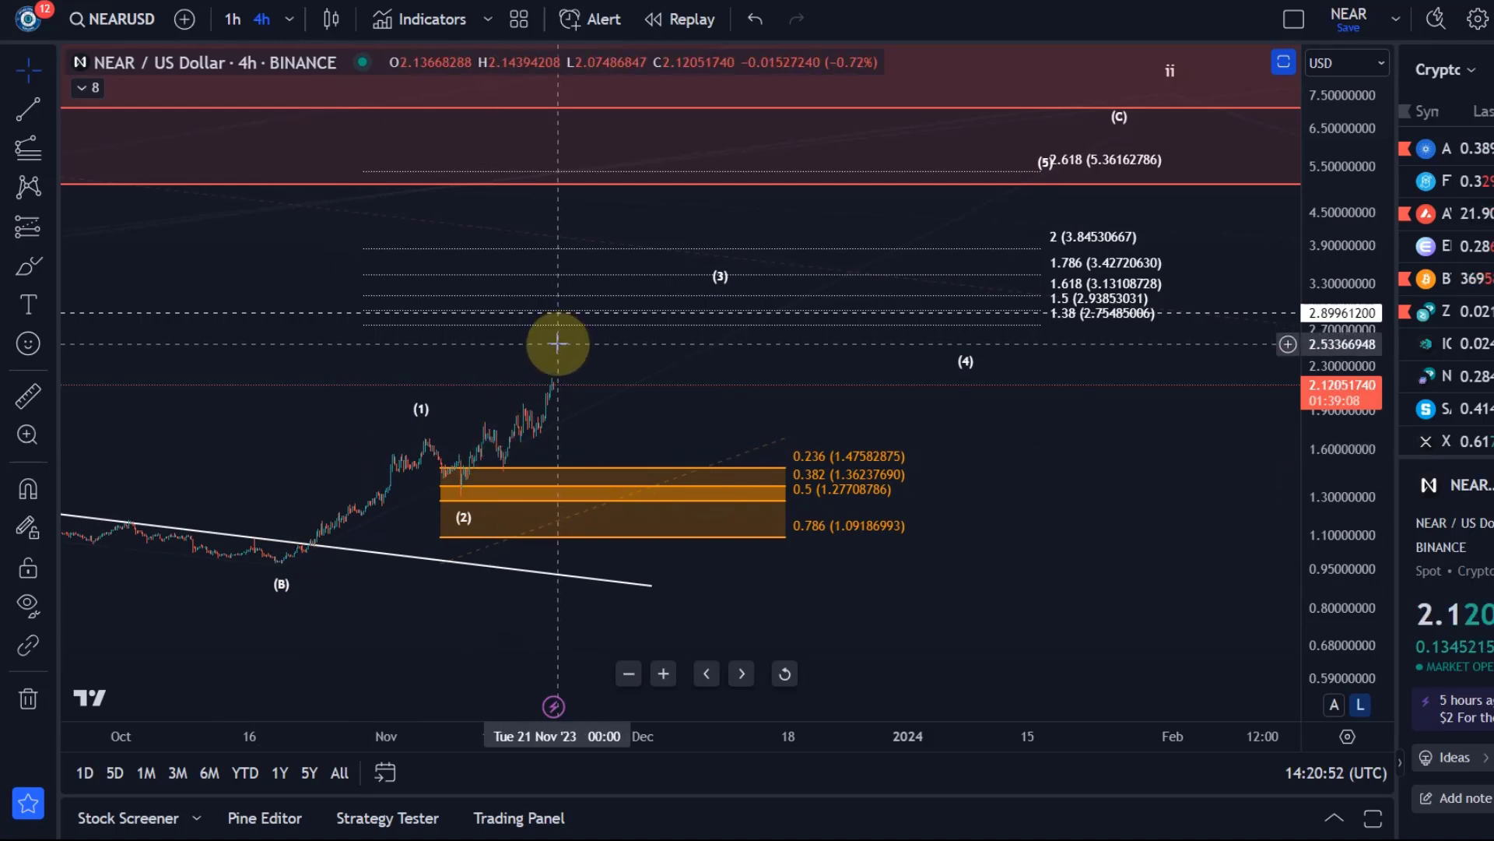
{"action": "left_click", "coordinate": [509, 477]}
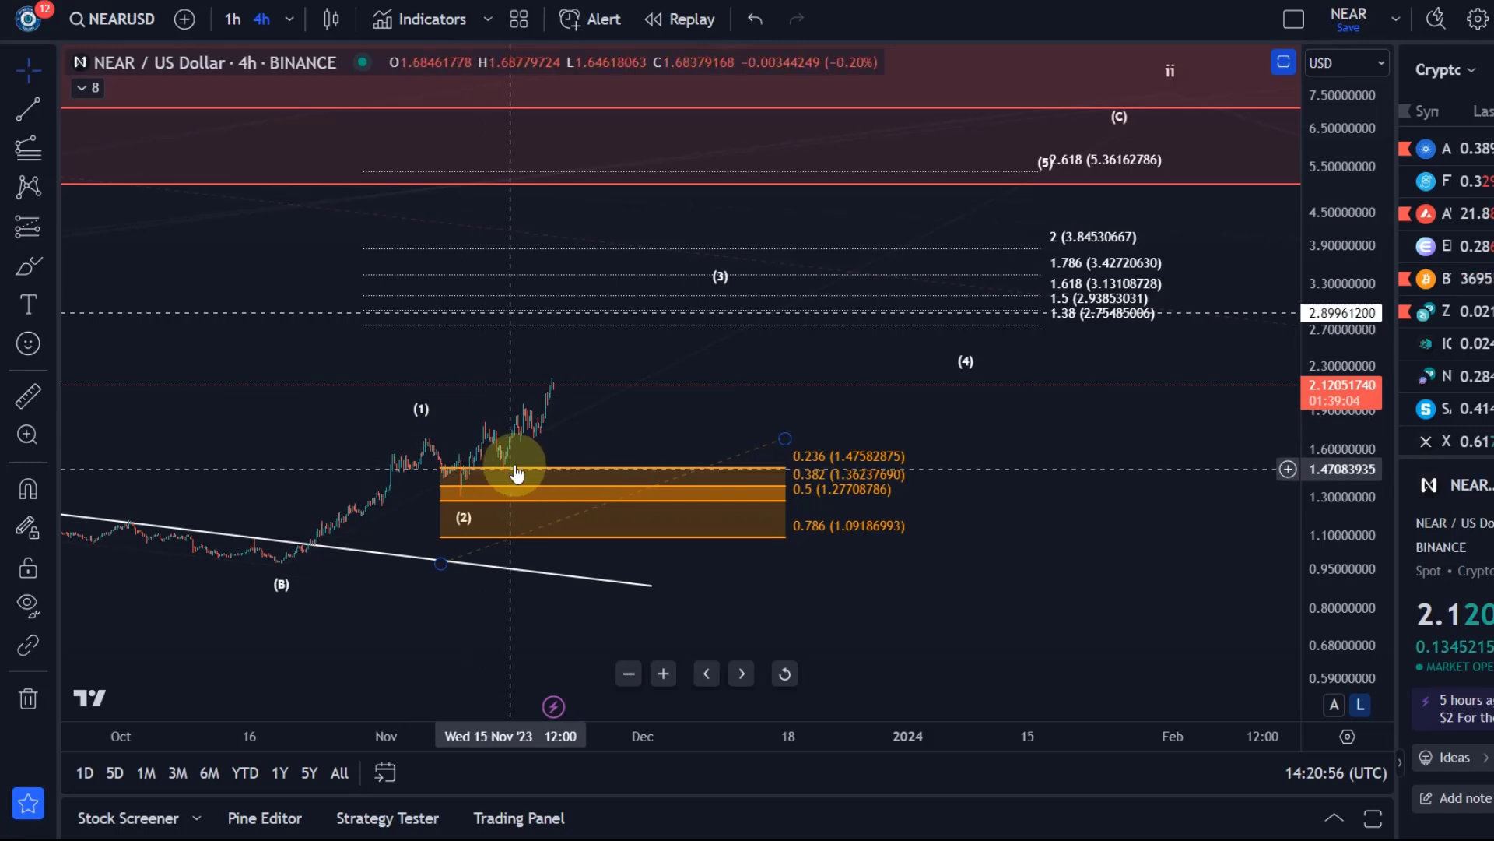
{"action": "left_click", "coordinate": [705, 288]}
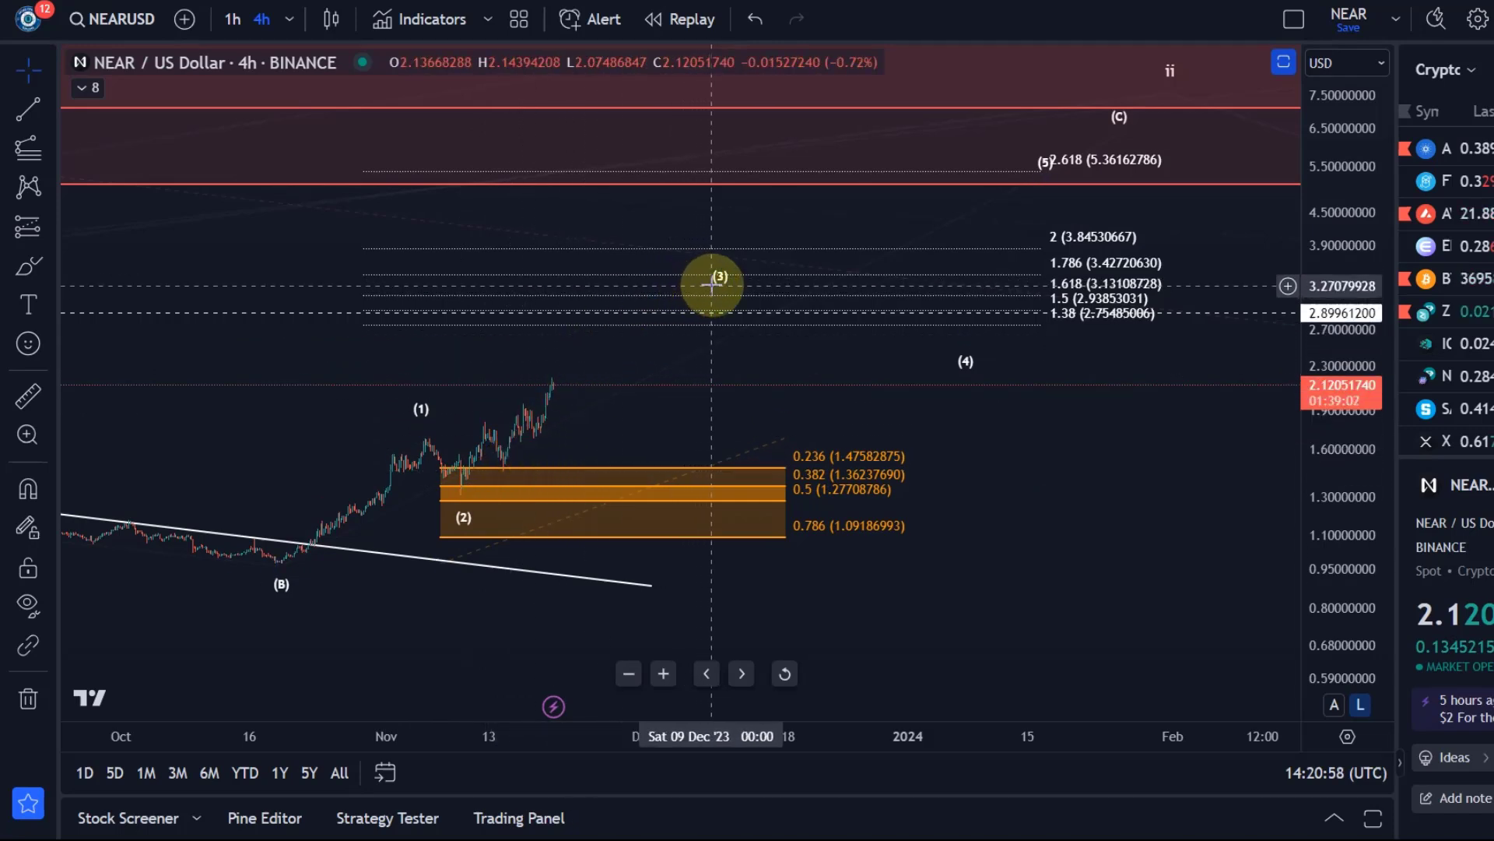
{"action": "scroll", "coordinate": [706, 287], "scroll_direction": "down", "scroll_amount": 4}
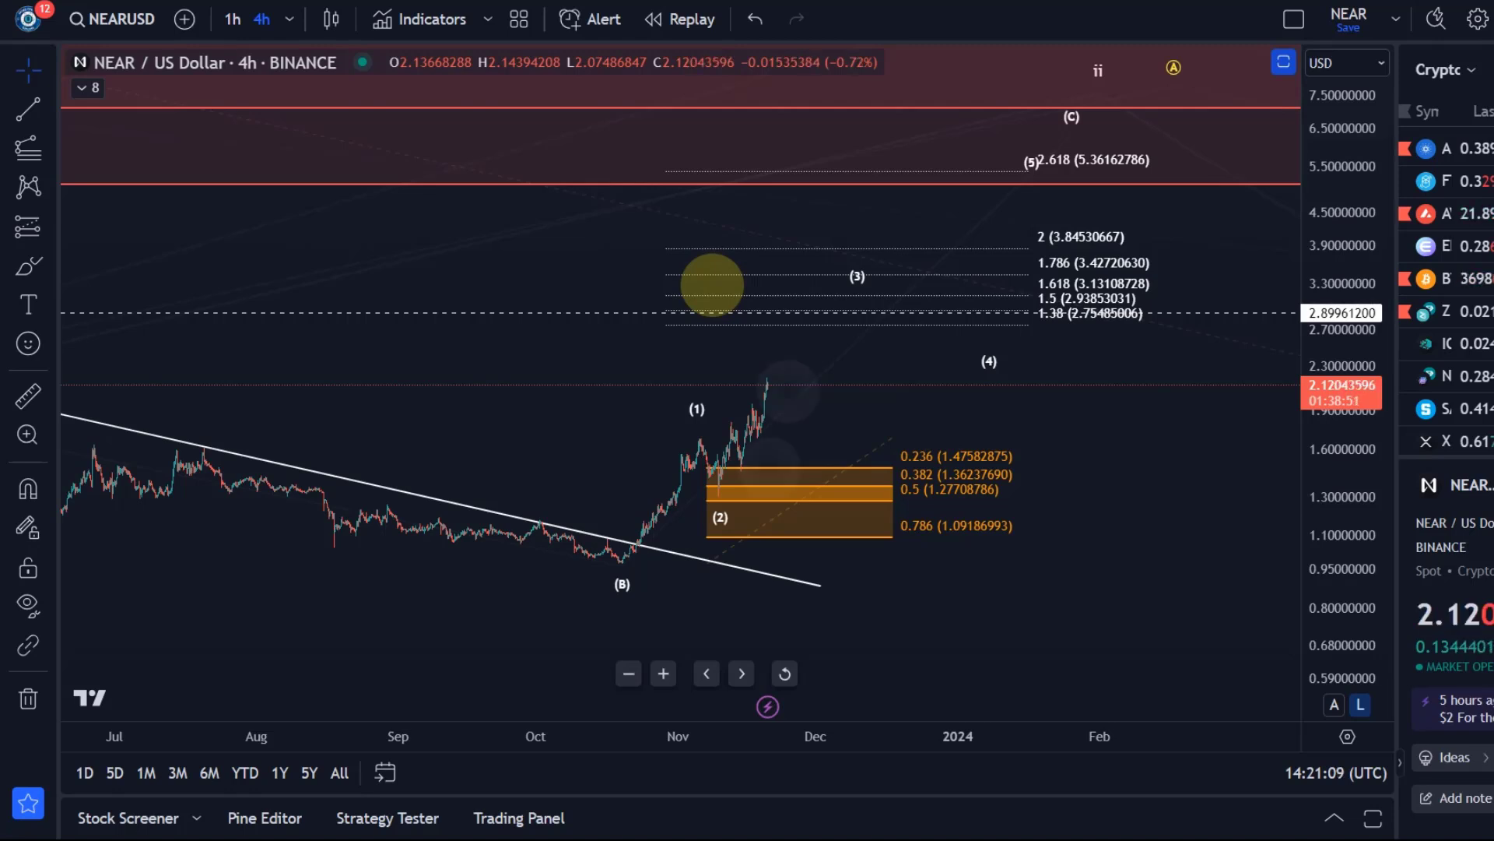
Zoom in on the late-October rally and bring up the Fibonacci drawing-tool list
{"action": "scroll", "coordinate": [713, 284], "scroll_direction": "up", "scroll_amount": 3}
{"action": "scroll", "coordinate": [712, 284], "scroll_direction": "right", "scroll_amount": 5}
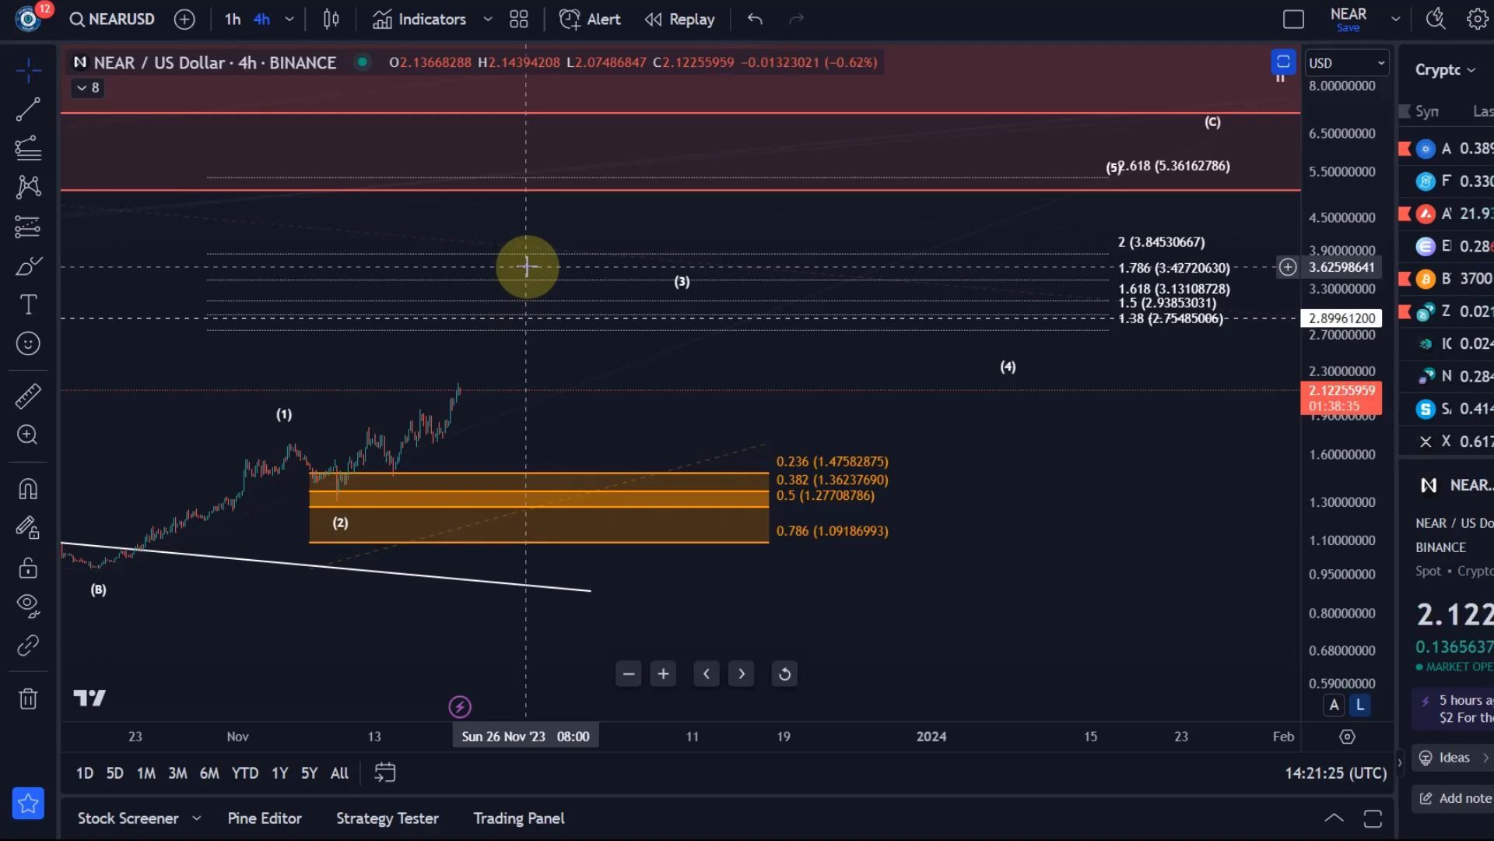
{"action": "left_click", "coordinate": [52, 161]}
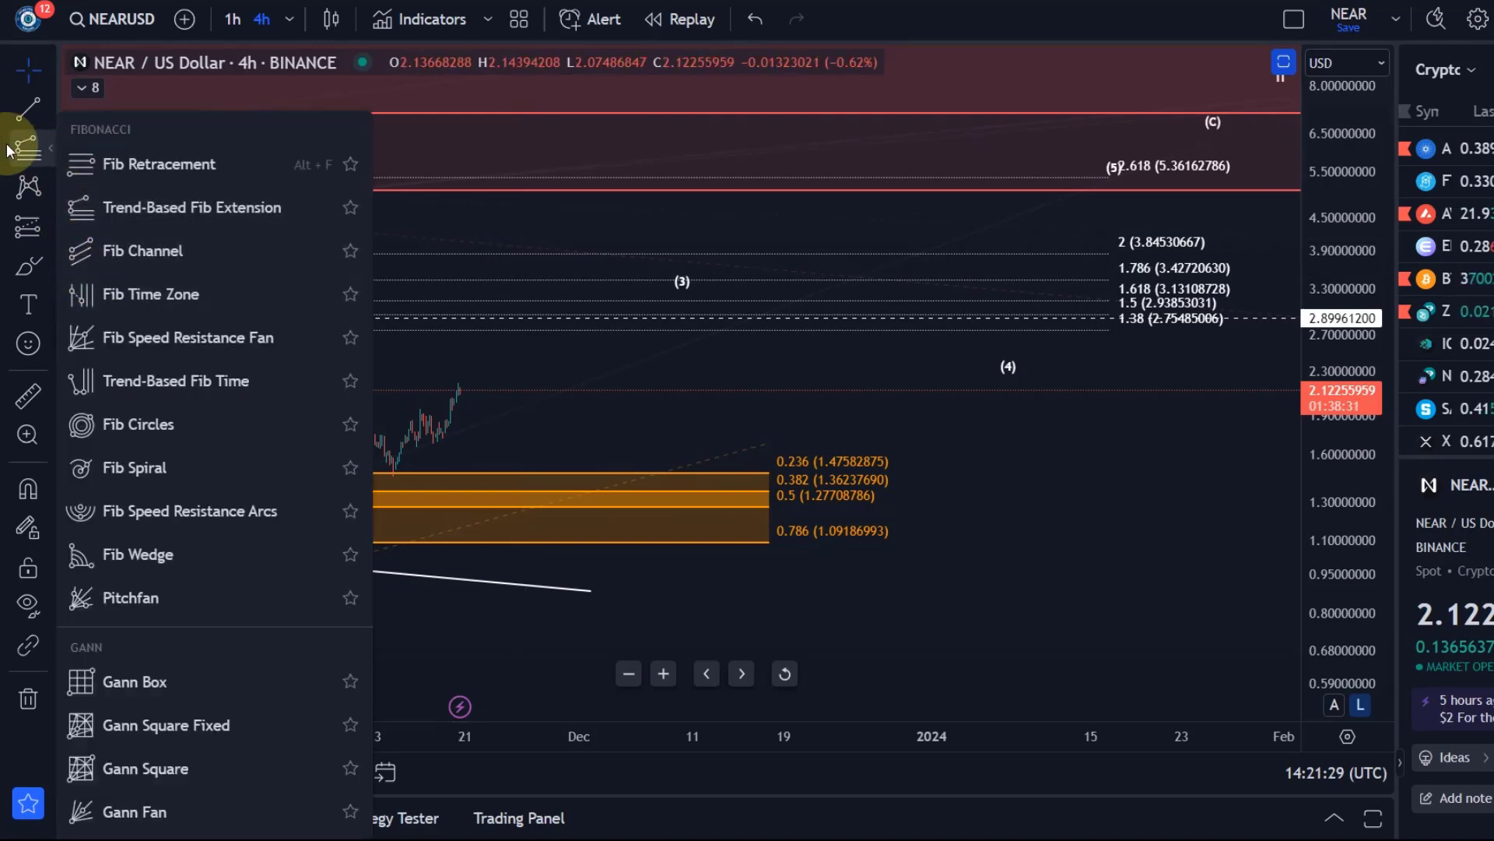
{"action": "left_click", "coordinate": [18, 150]}
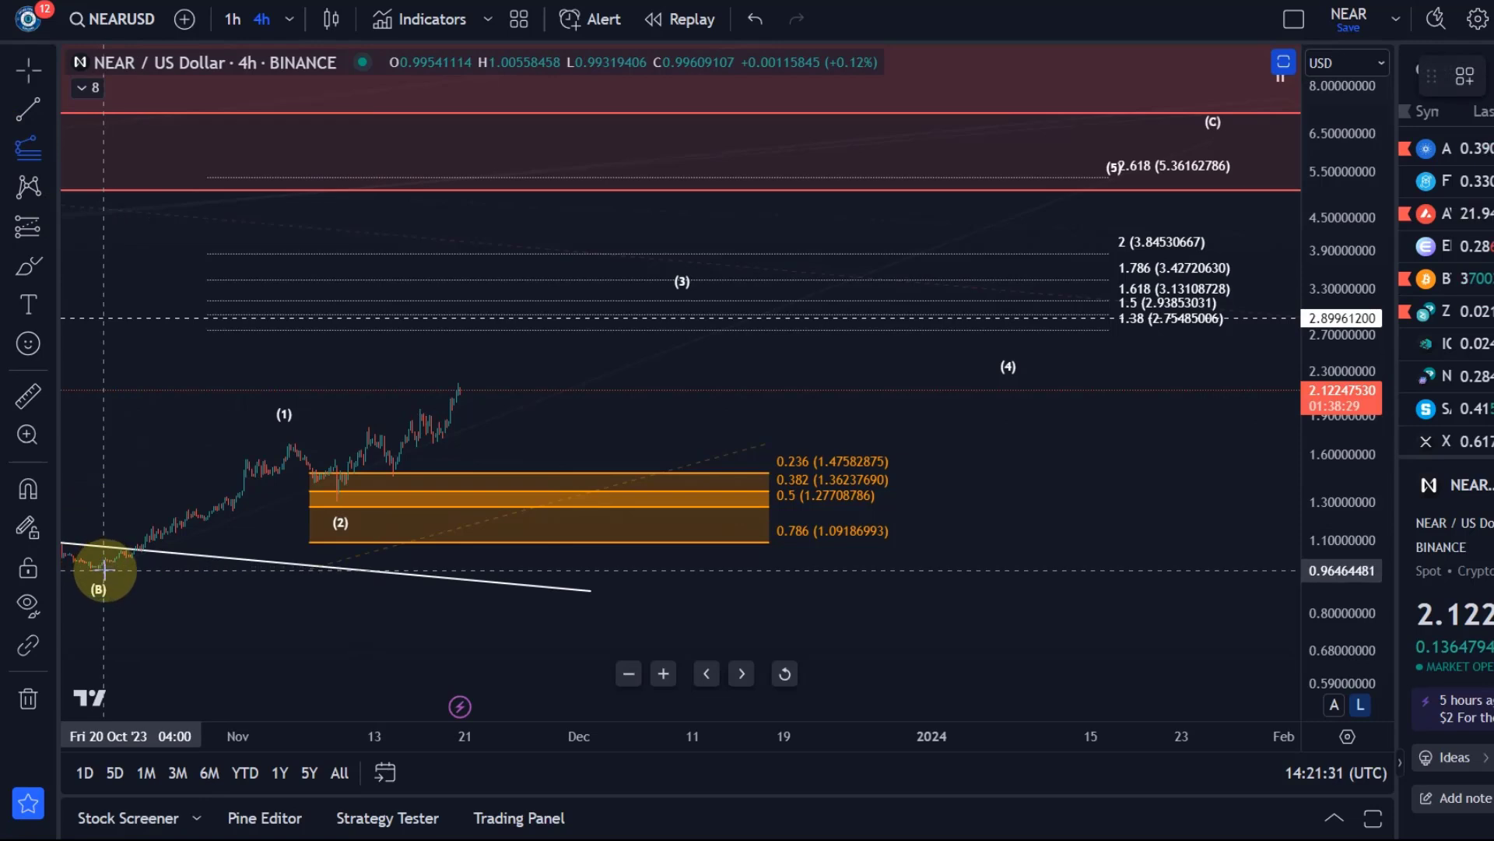
{"action": "left_click_drag", "start_coordinate": [104, 569], "coordinate": [271, 442]}
{"action": "key", "text": "Escape"}
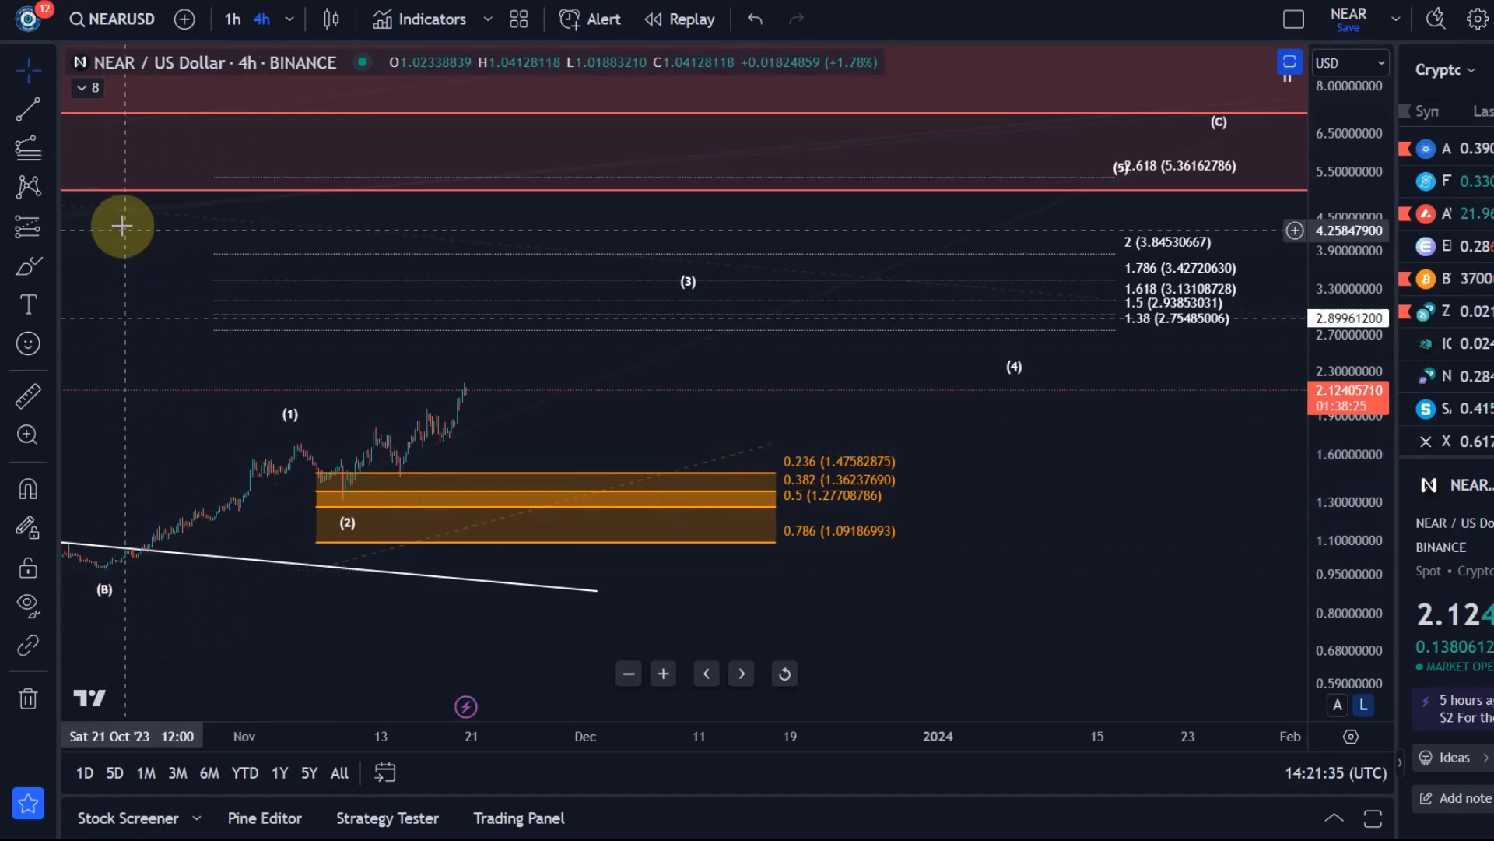
{"action": "left_click", "coordinate": [53, 147]}
{"action": "left_click", "coordinate": [80, 158]}
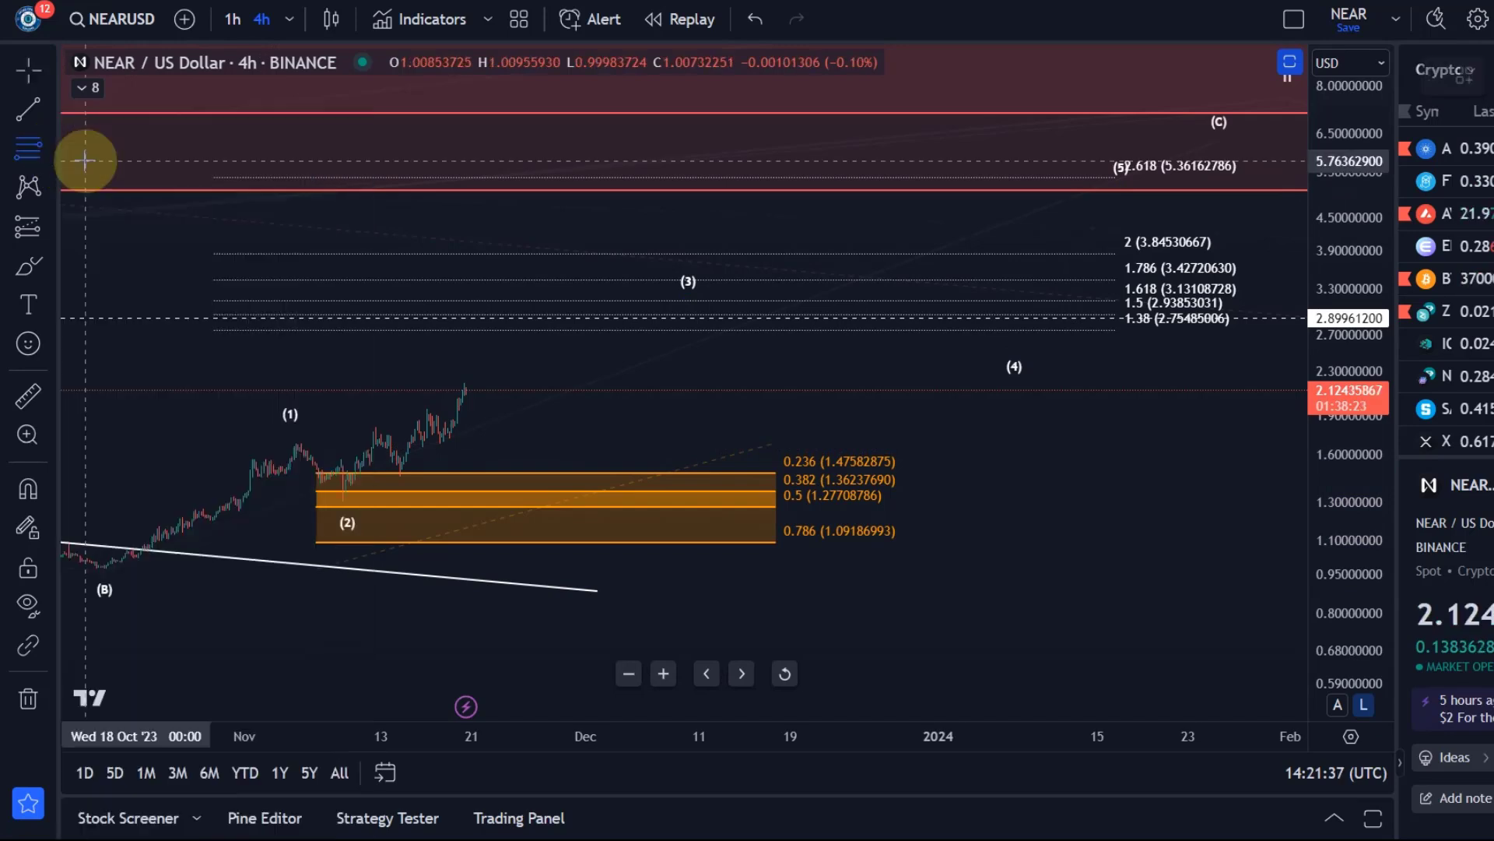
{"action": "left_click", "coordinate": [448, 500]}
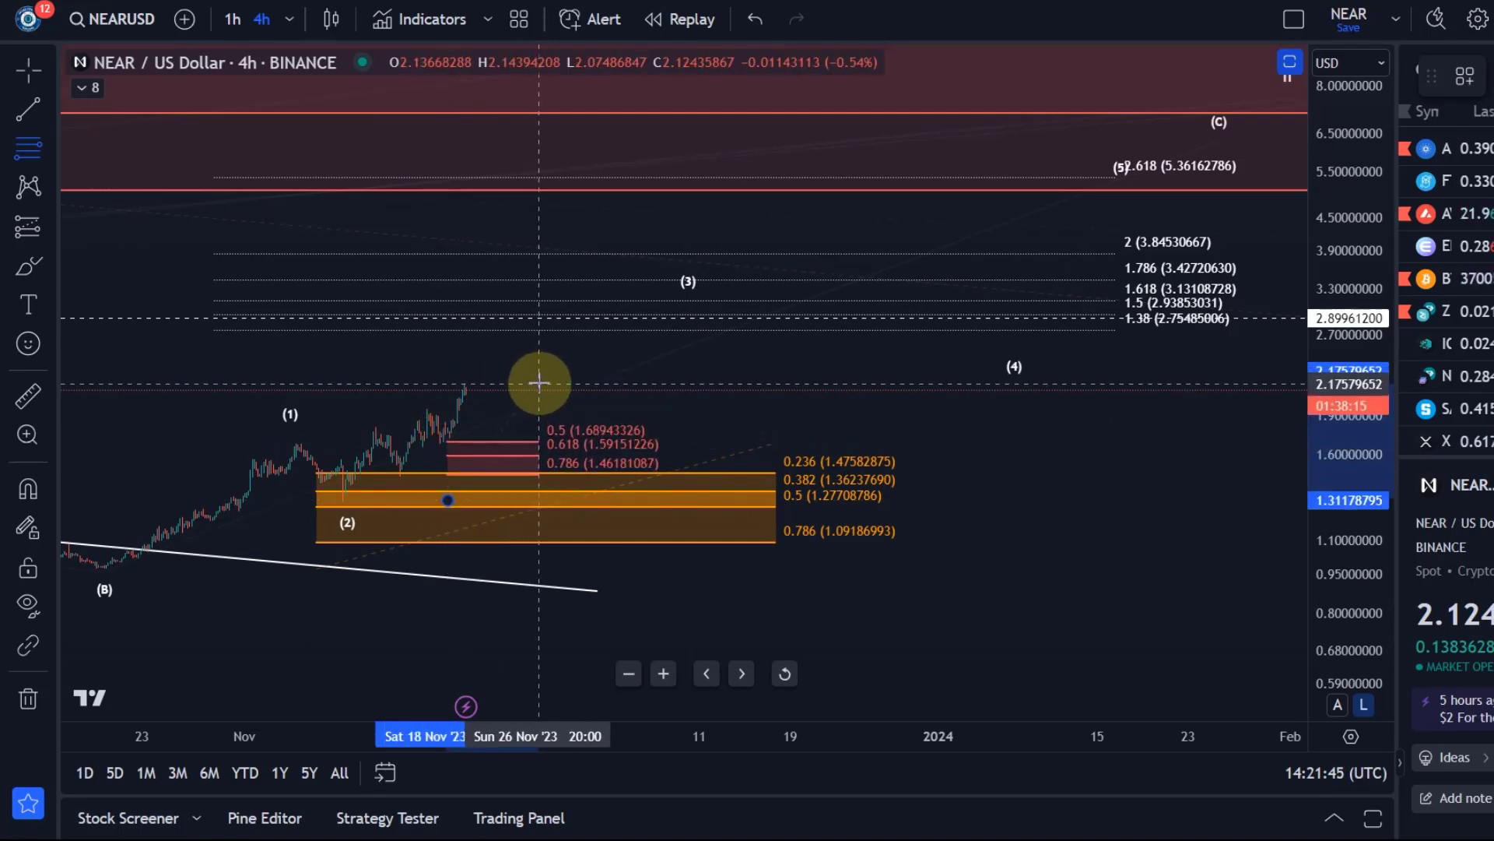
{"action": "left_click", "coordinate": [539, 381]}
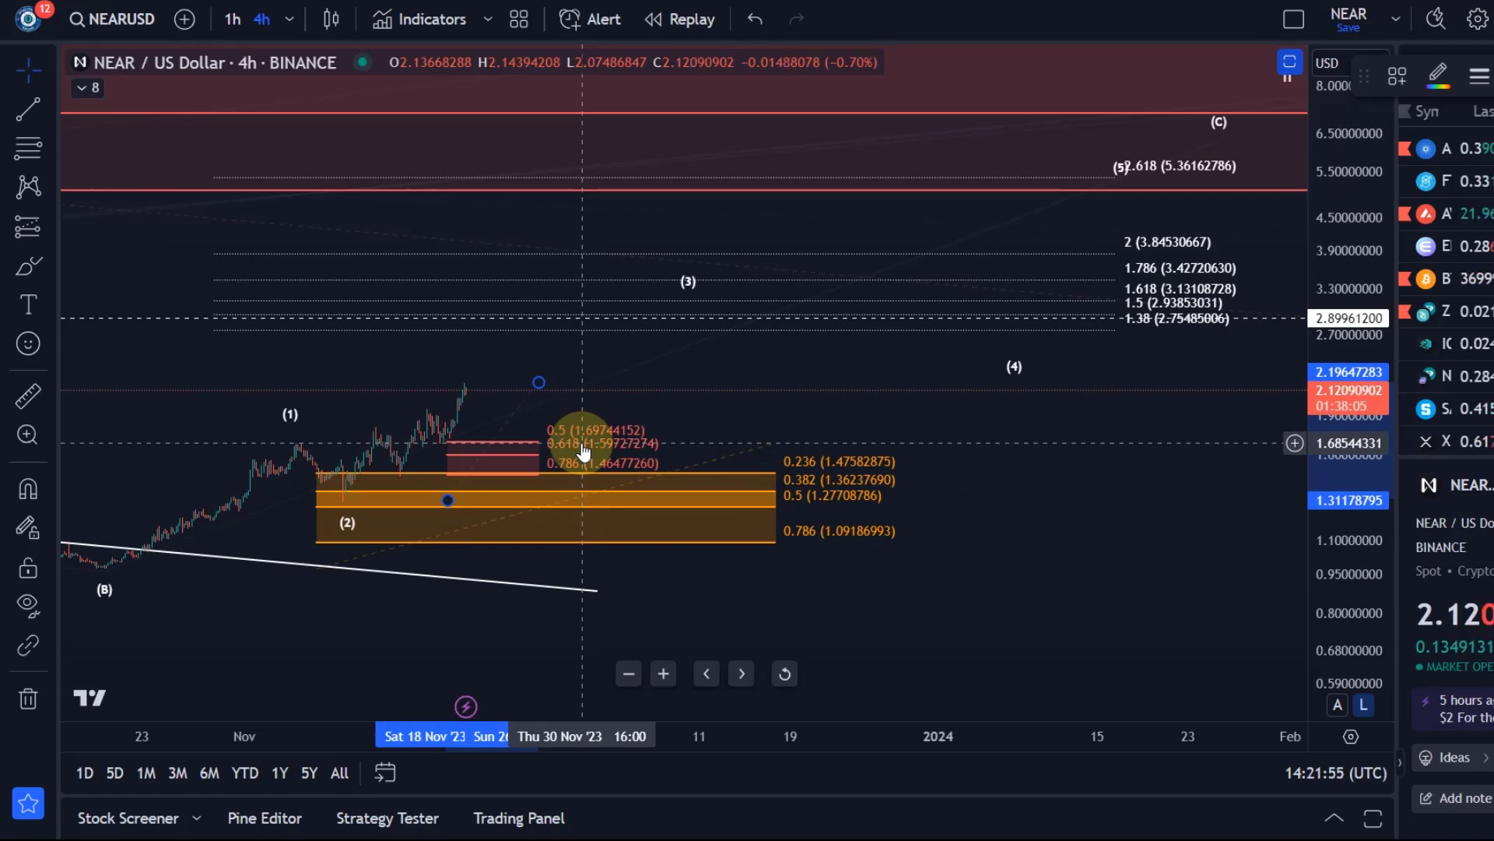
Delete the trial retracement, then move wave (3) to about 3.72 and wave (4) to about 2.92
{"action": "key", "text": "Delete"}
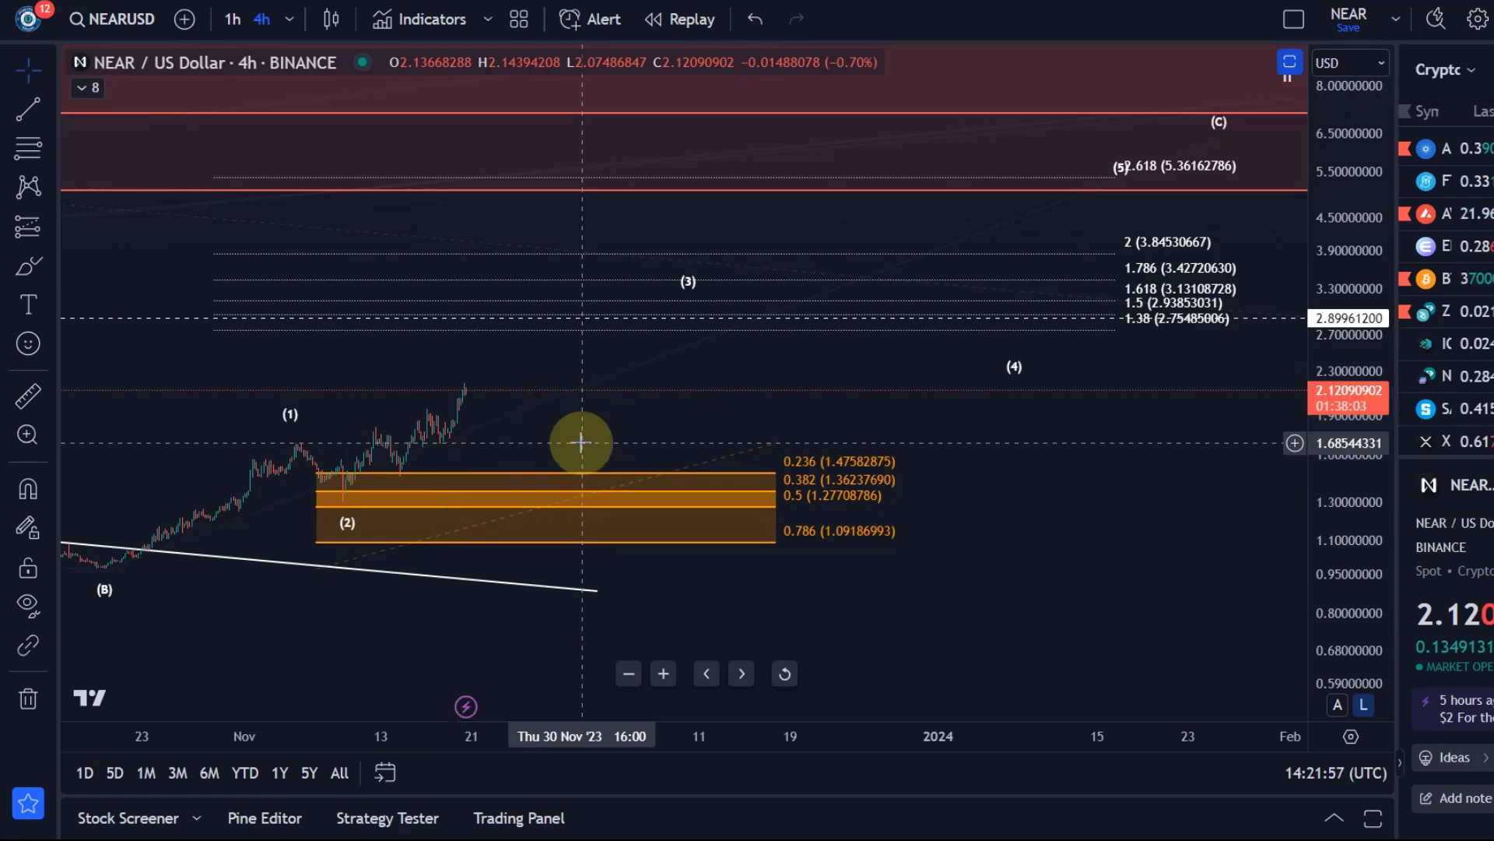
{"action": "scroll", "coordinate": [581, 442], "scroll_direction": "down", "scroll_amount": 5}
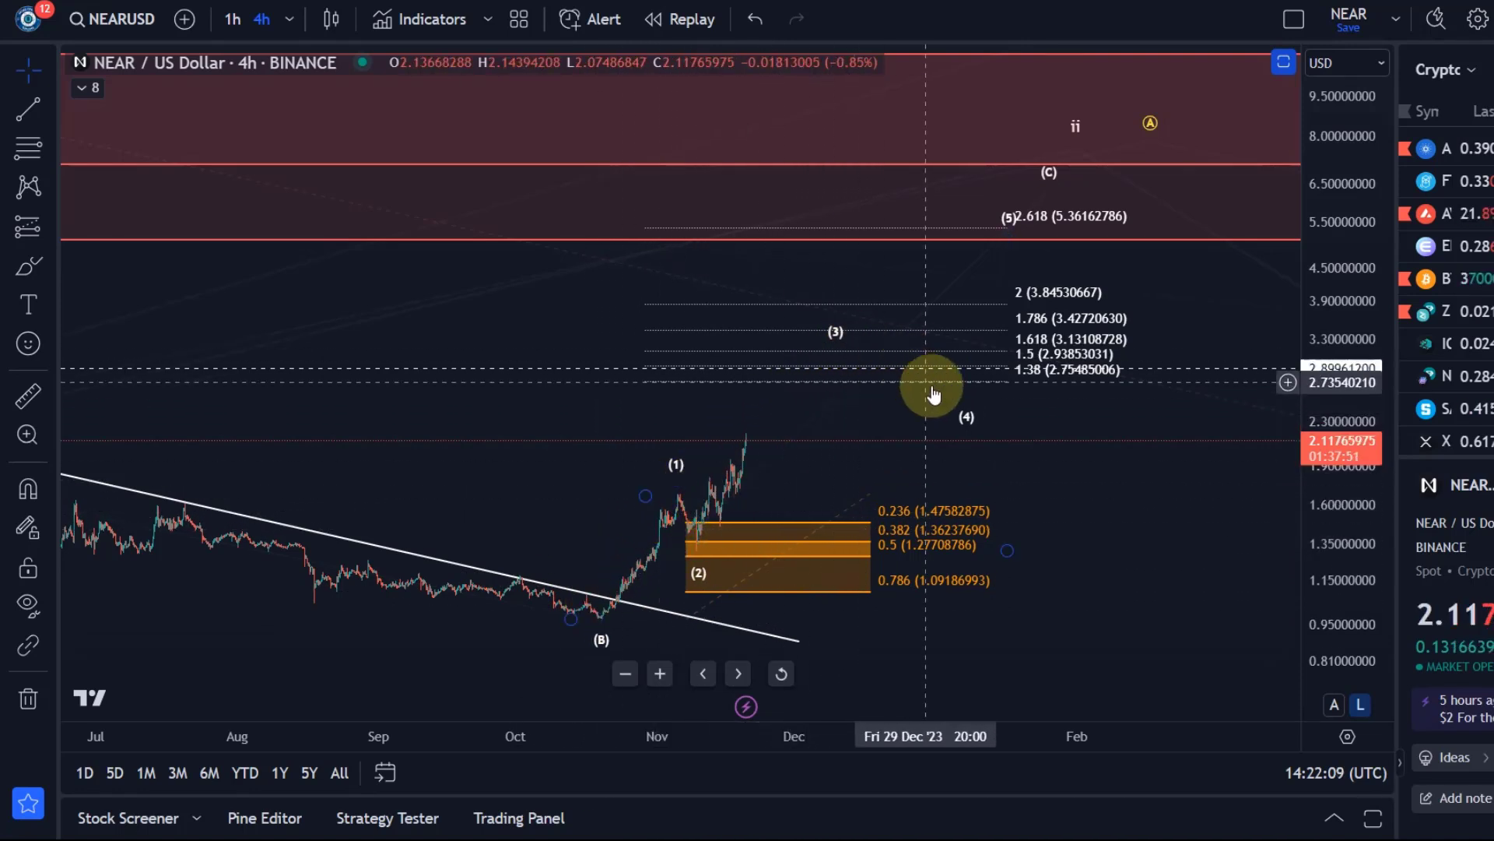
{"action": "left_click", "coordinate": [965, 422]}
{"action": "left_click_drag", "start_coordinate": [965, 421], "coordinate": [902, 424]}
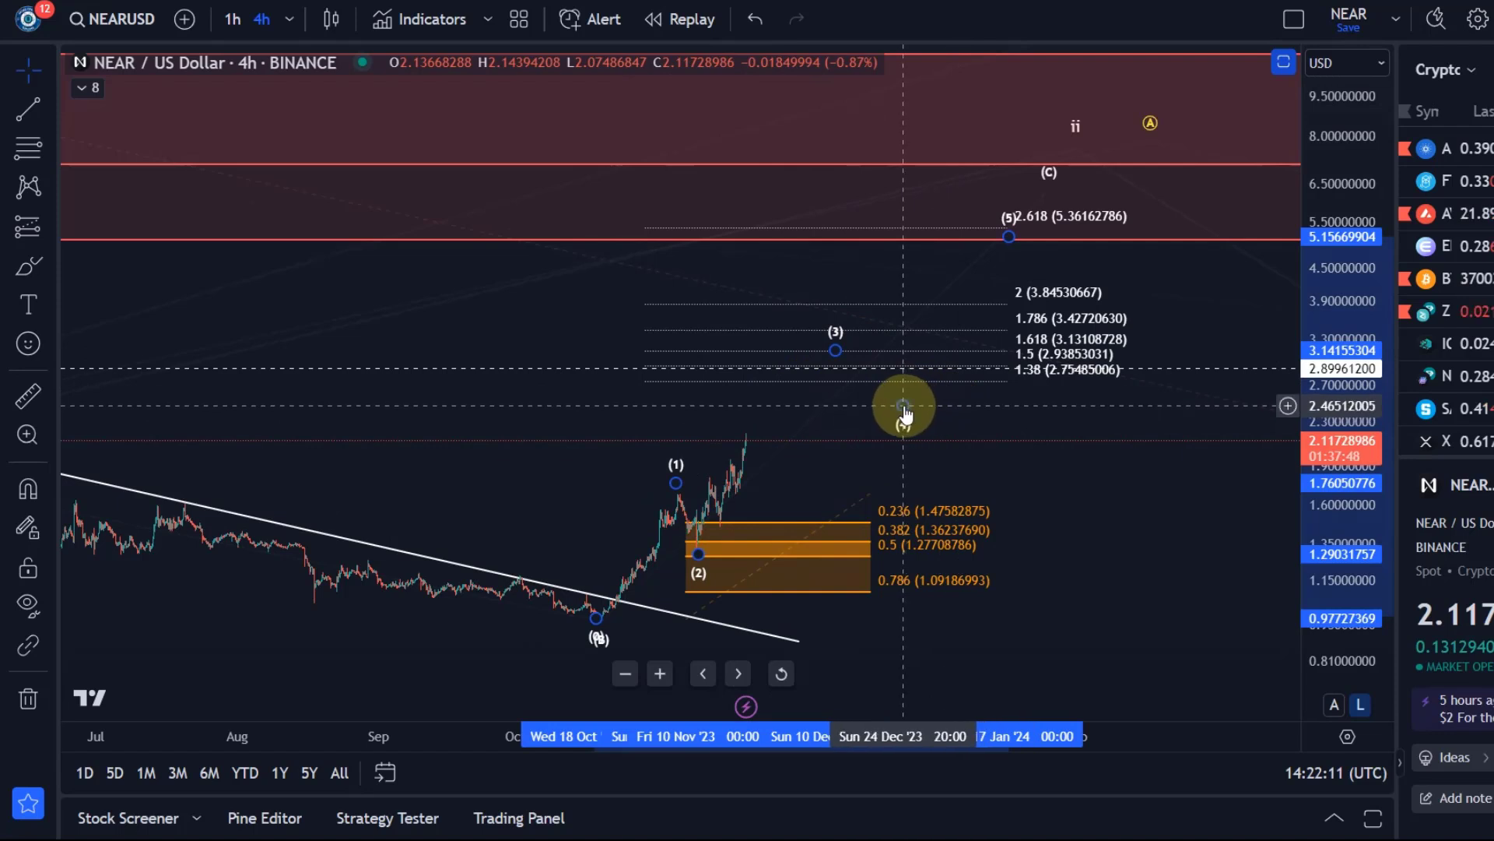
{"action": "left_click", "coordinate": [492, 483]}
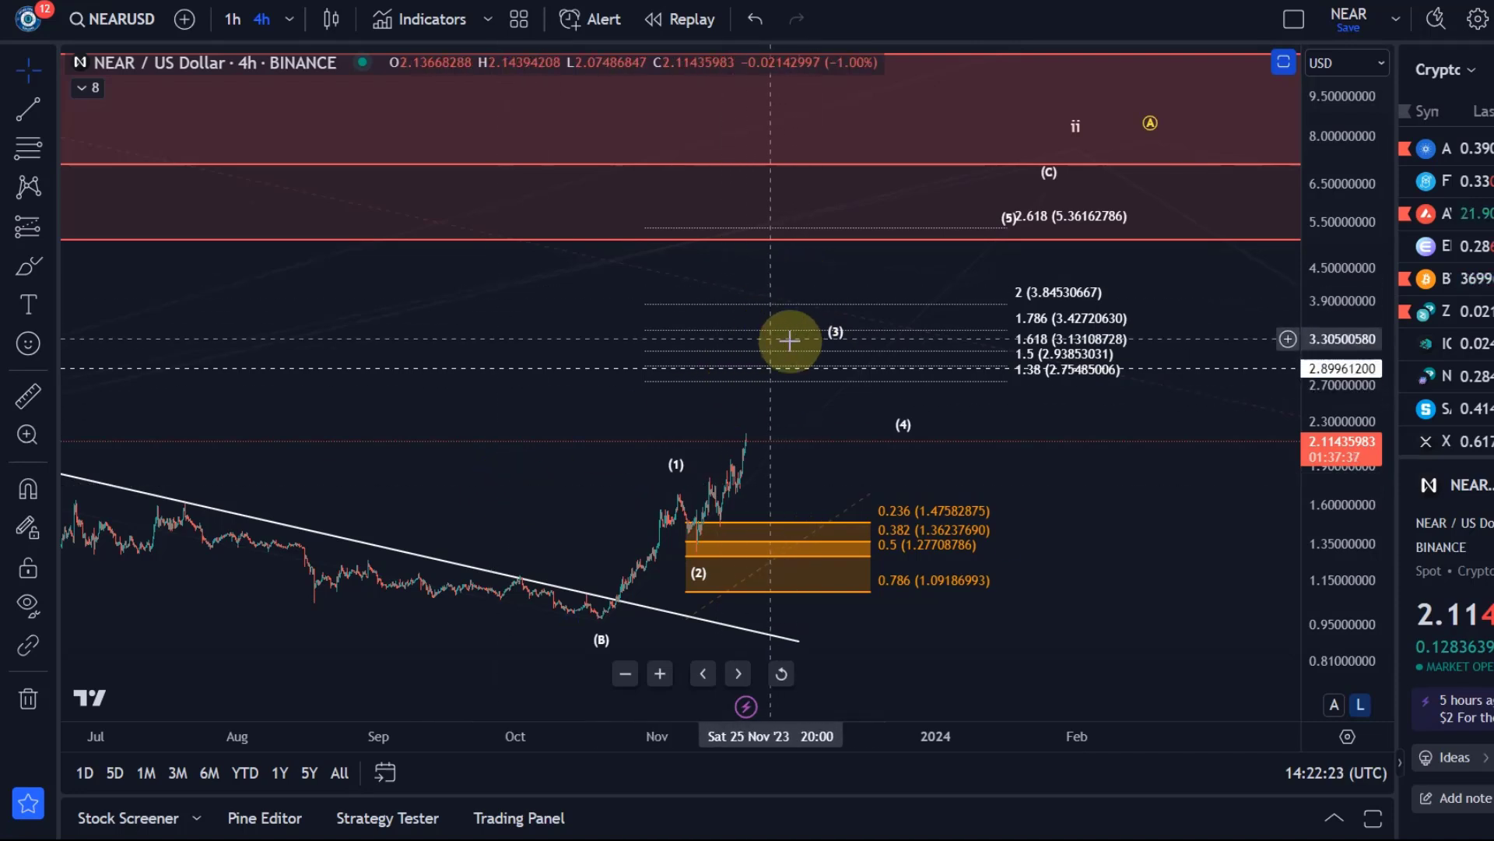
{"action": "left_click_drag", "start_coordinate": [820, 316], "coordinate": [815, 310]}
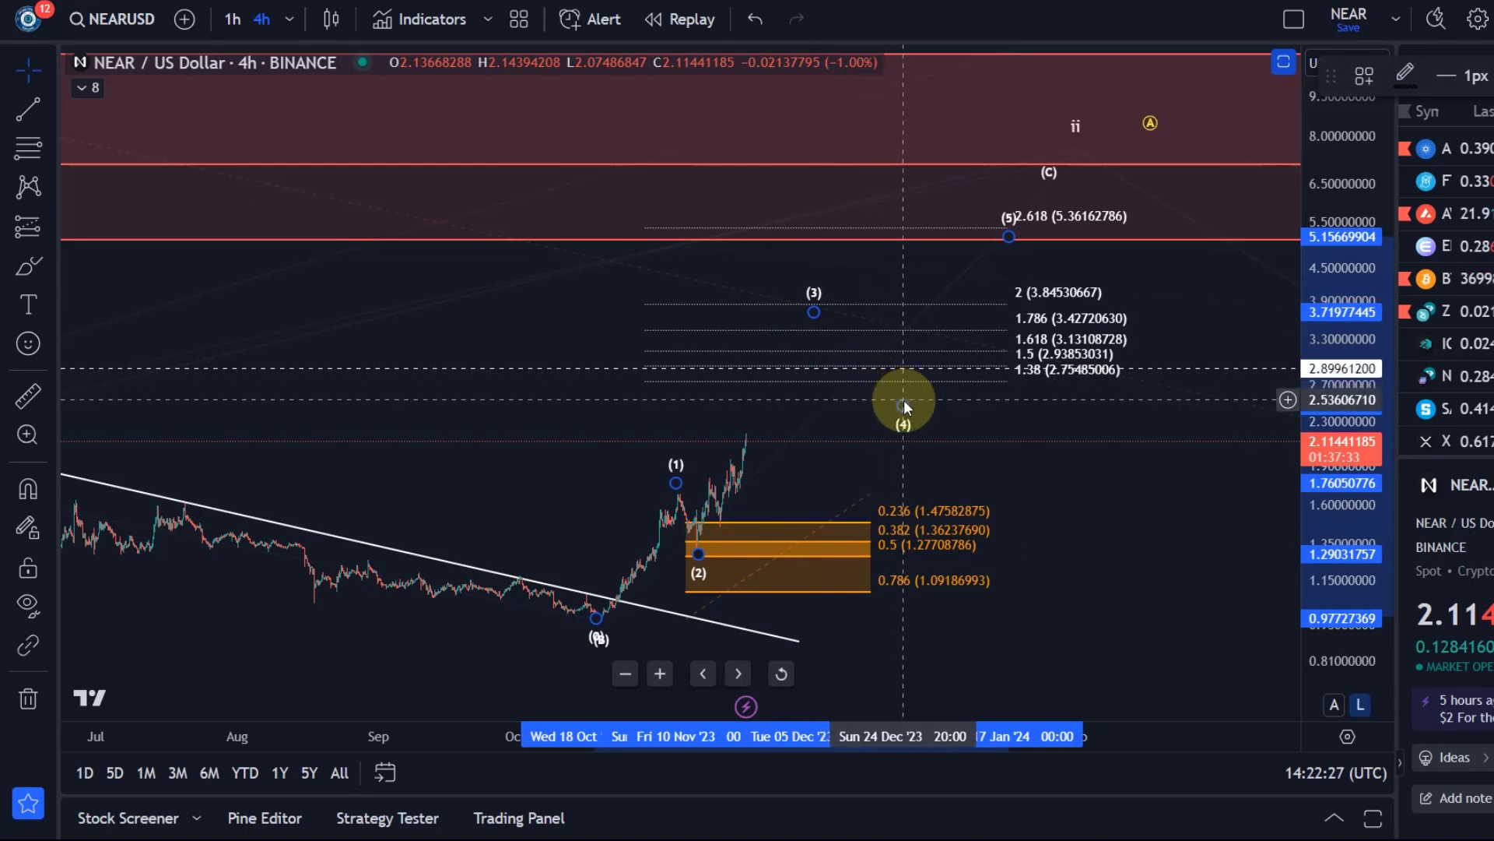
{"action": "left_click_drag", "start_coordinate": [904, 403], "coordinate": [917, 366]}
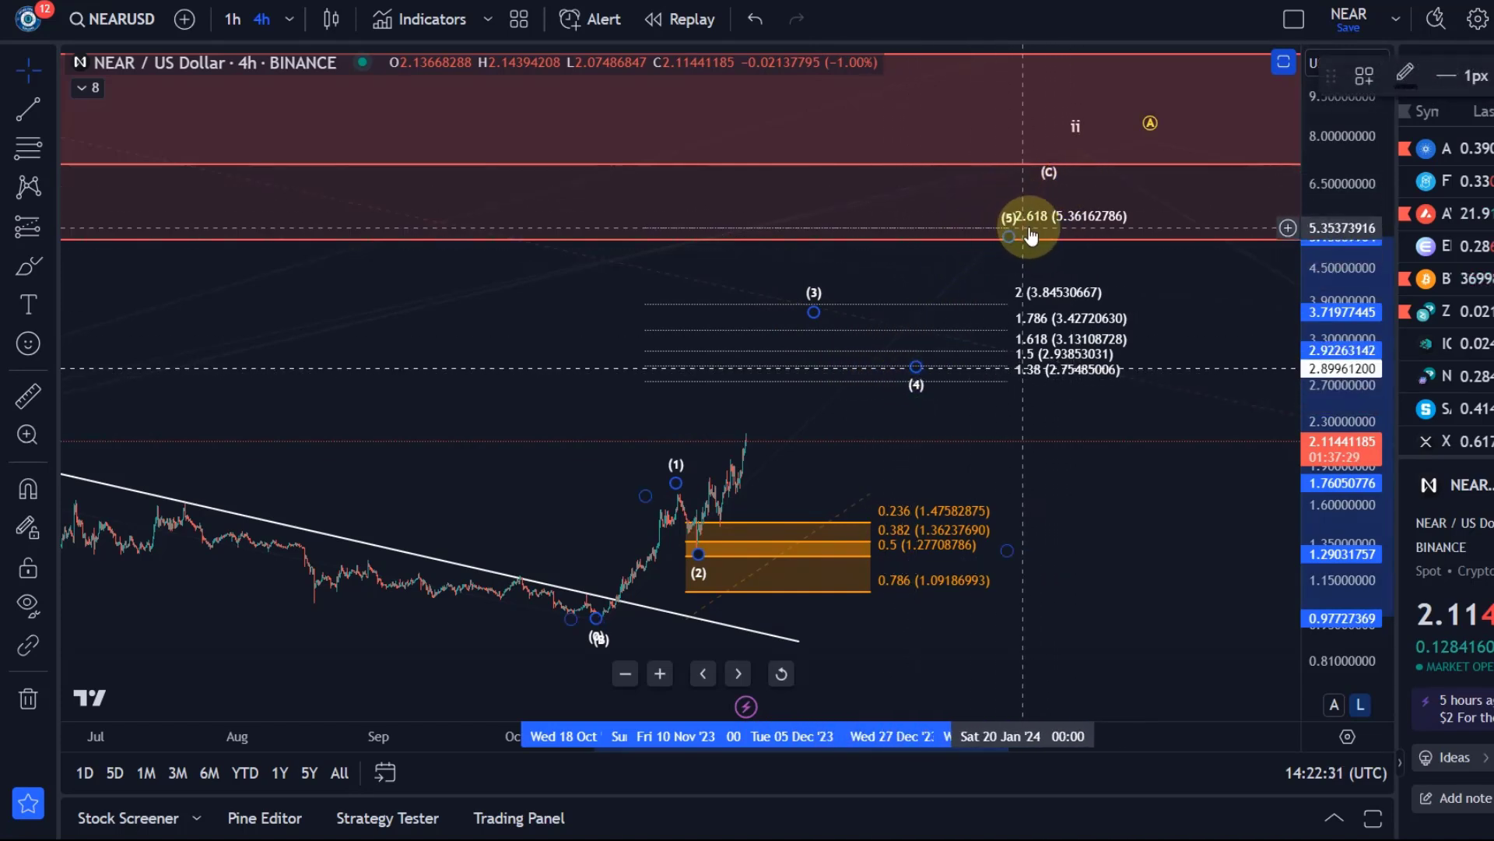
Zoom out and recentre on the May–February wave setup with the top red resistance zone
{"action": "scroll", "coordinate": [1084, 177], "scroll_direction": "down", "scroll_amount": 2}
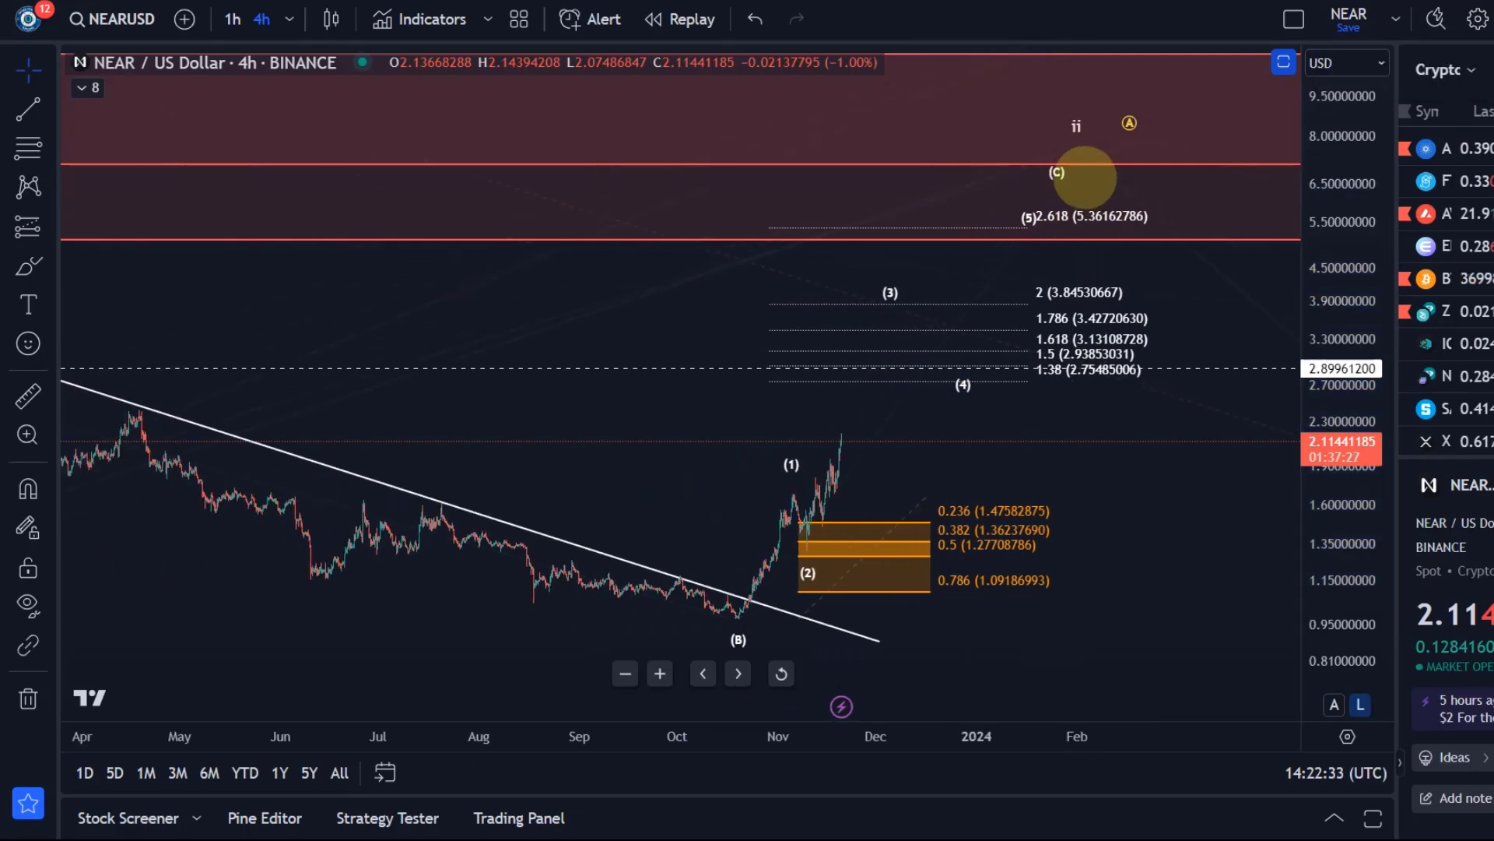
{"action": "scroll", "coordinate": [1085, 178], "scroll_direction": "right", "scroll_amount": 5}
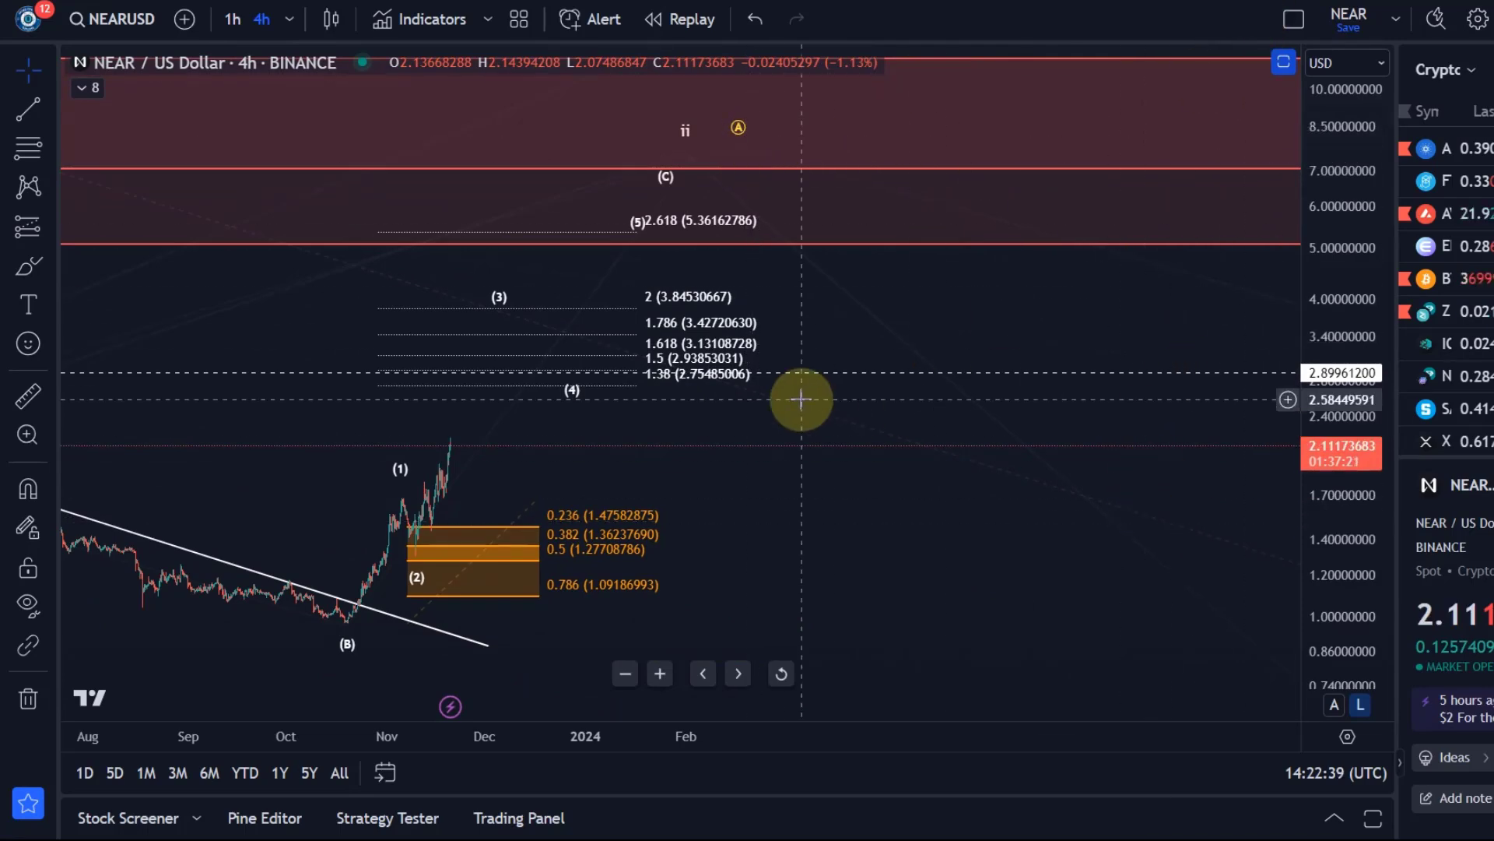
{"action": "left_click_drag", "start_coordinate": [275, 293], "coordinate": [554, 355]}
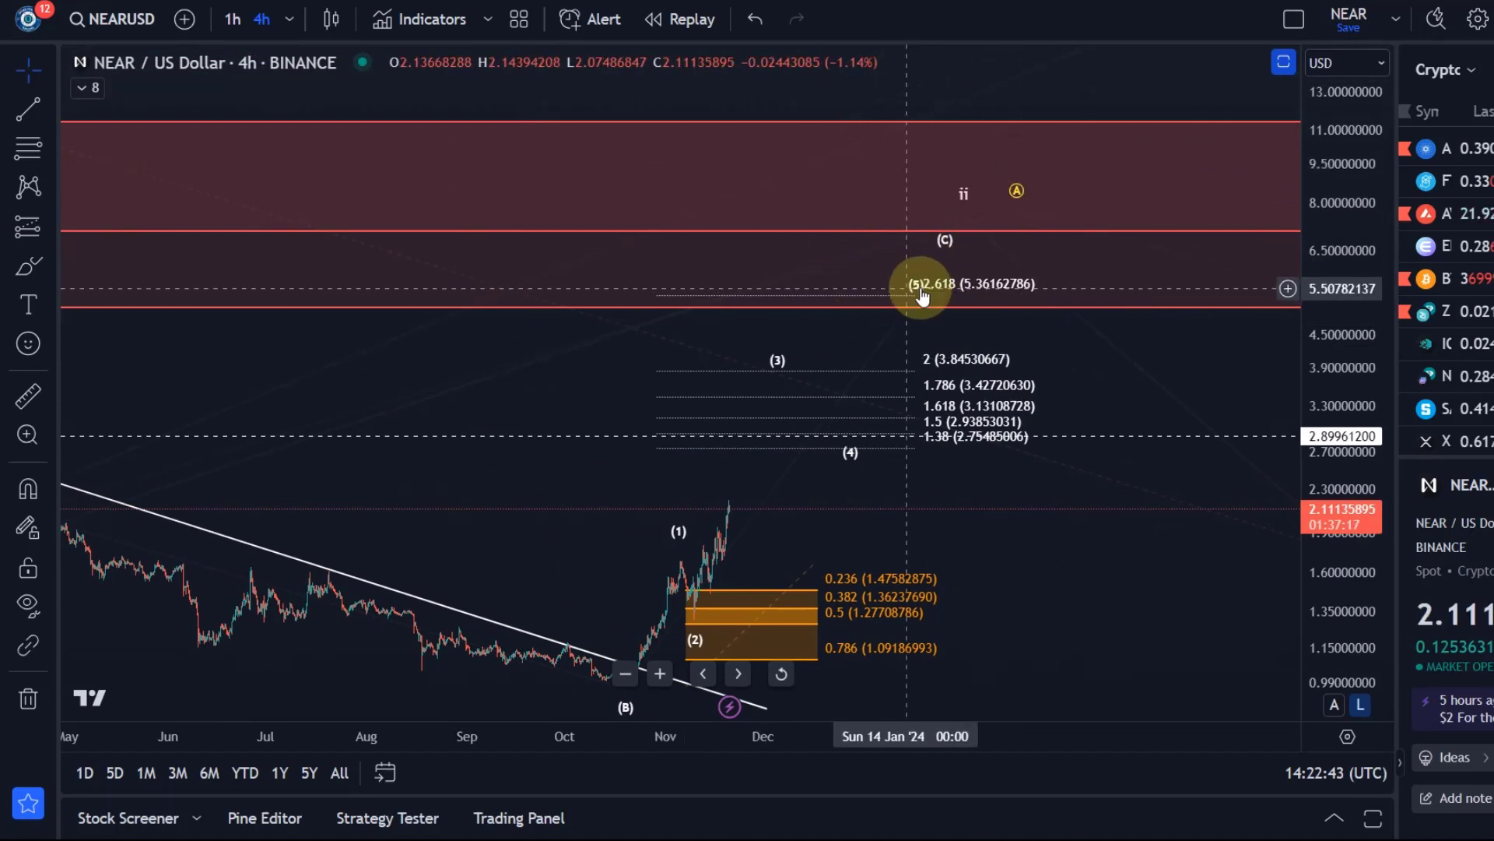